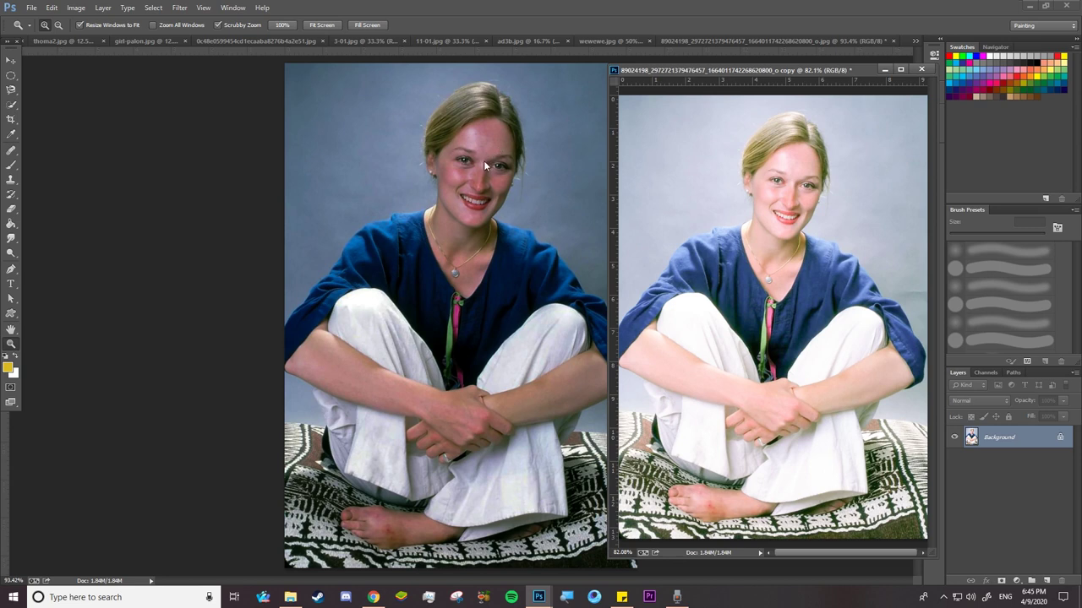
Step: Activate the seated-woman windows, then bring the black-and-white thoma2.jpg musicians photo to the front
{"action": "left_click", "coordinate": [544, 193]}
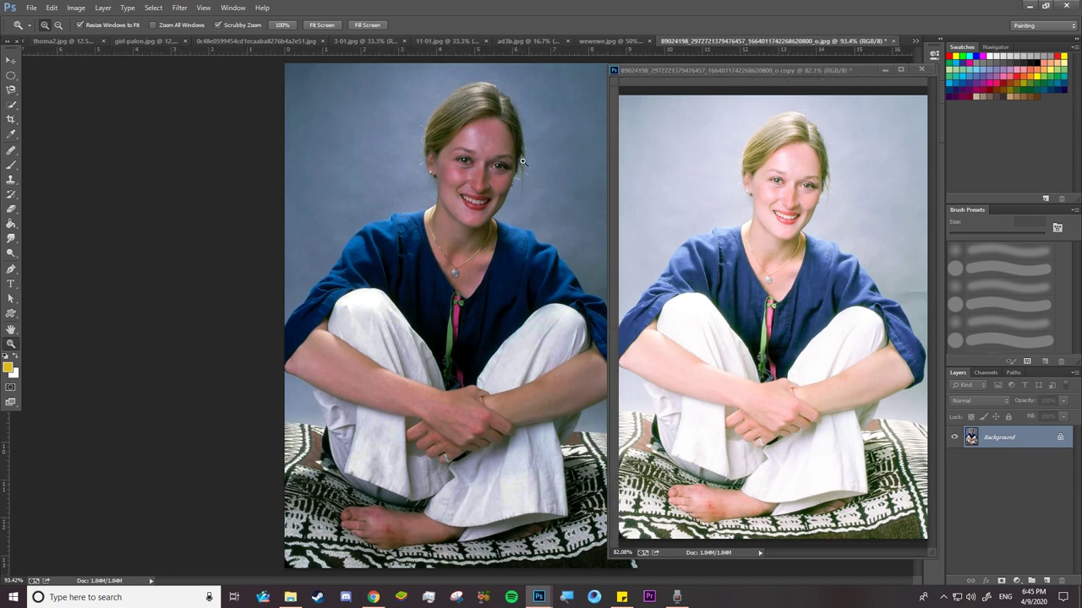
{"action": "left_click", "coordinate": [728, 198]}
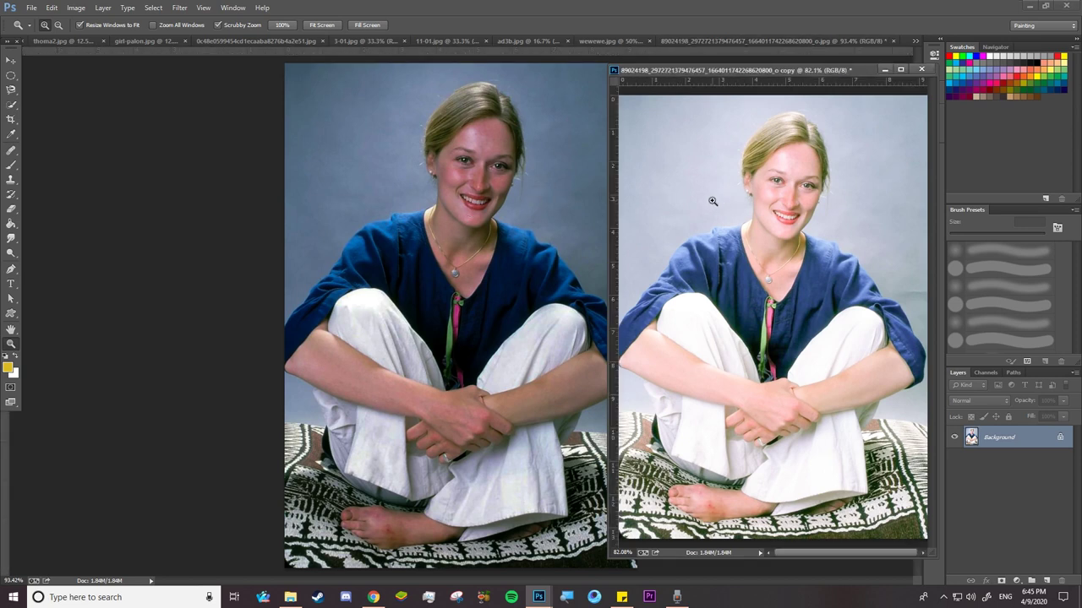
{"action": "left_click", "coordinate": [89, 40]}
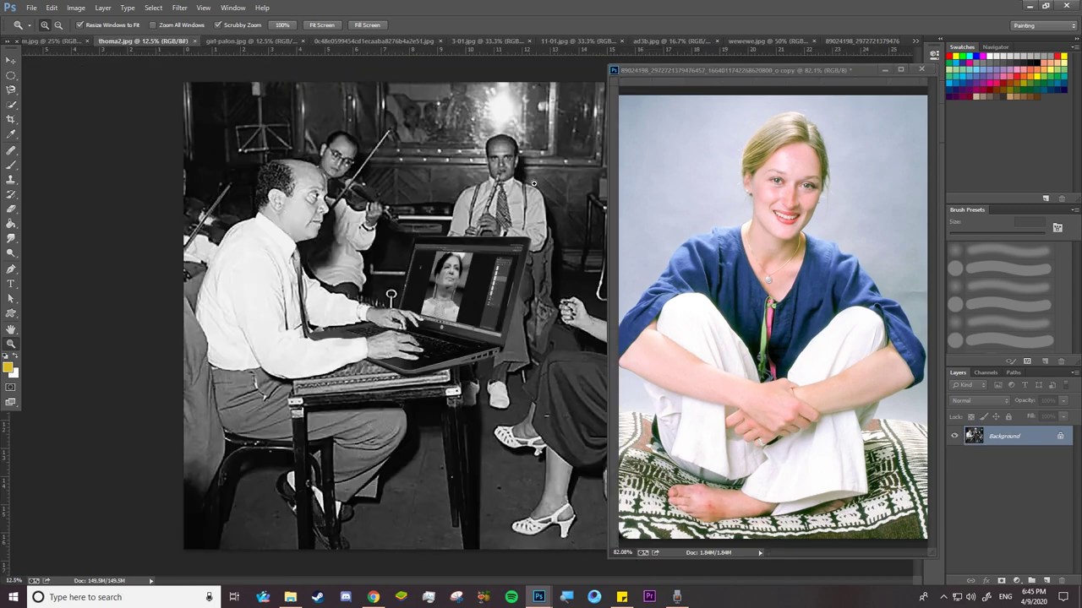
Step: Move aside and minimize the floating seated-woman copy, and fit the girl-palon.jpg painting to the window
{"action": "left_click_drag", "start_coordinate": [663, 72], "coordinate": [858, 130]}
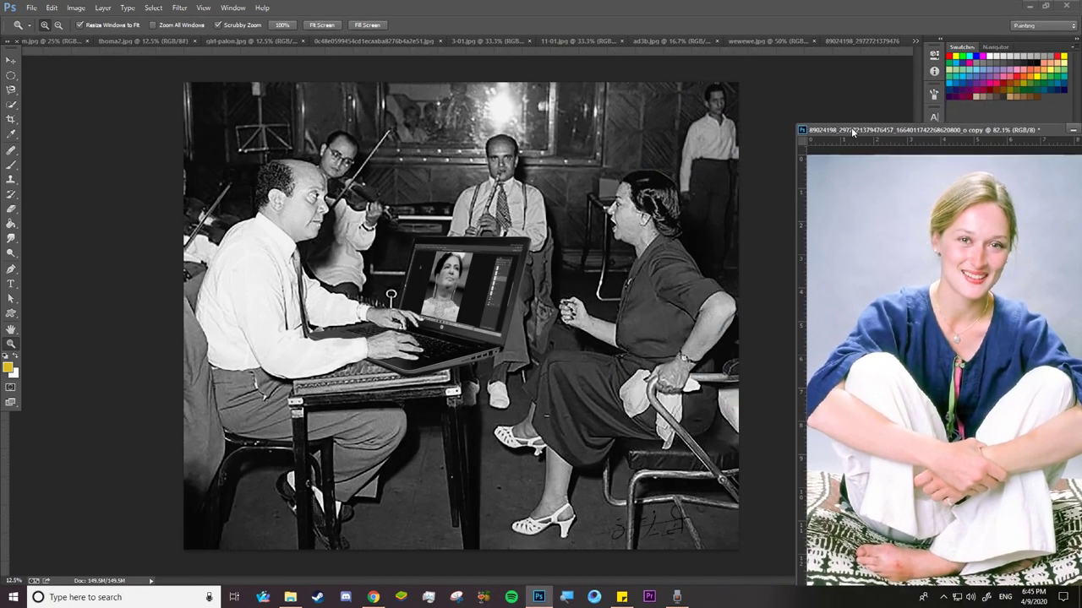
{"action": "left_click", "coordinate": [323, 247]}
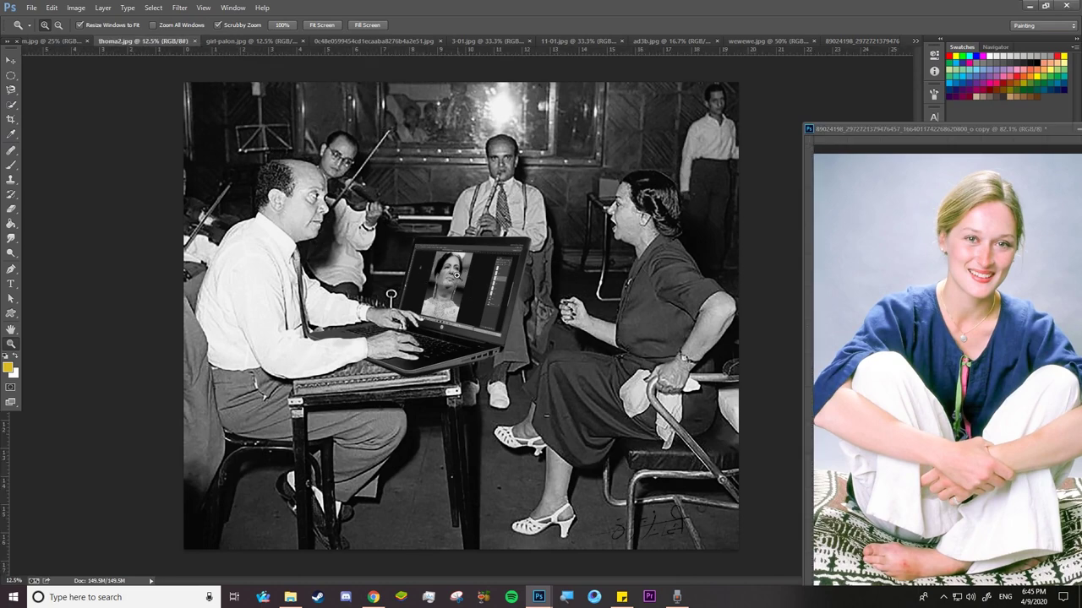
{"action": "left_click", "coordinate": [66, 42]}
{"action": "key", "text": "ctrl+Tab"}
{"action": "key", "text": "ctrl+Tab"}
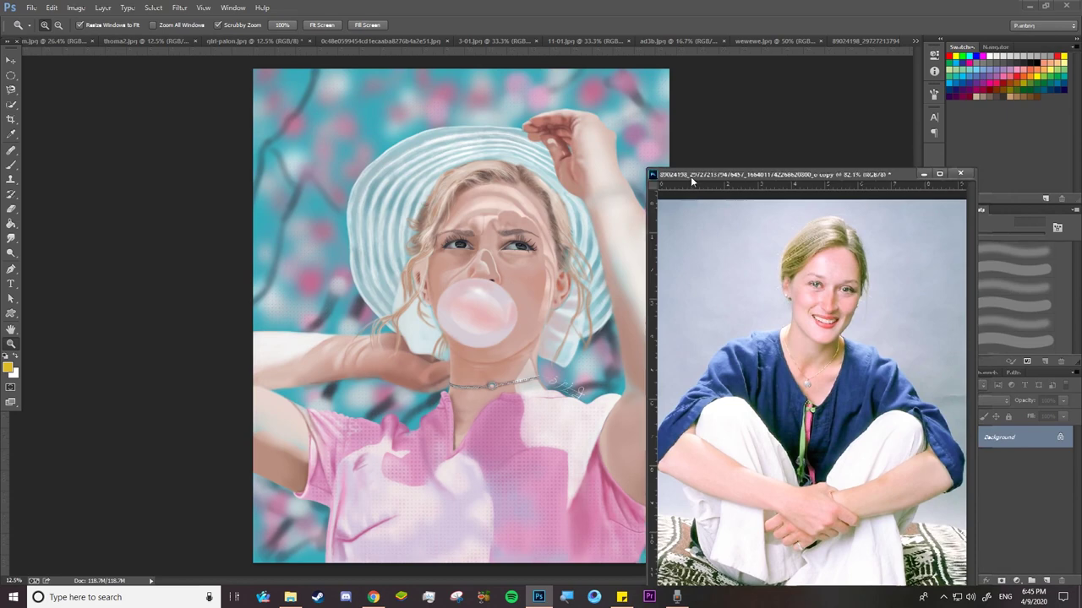
{"action": "left_click_drag", "start_coordinate": [906, 185], "coordinate": [817, 189]}
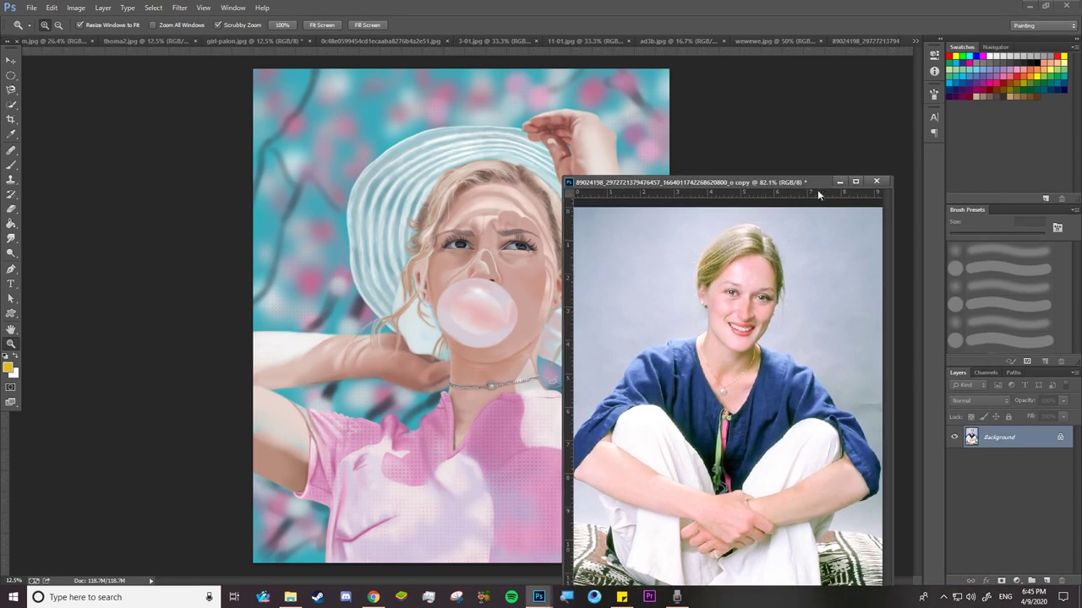
{"action": "left_click", "coordinate": [839, 182]}
{"action": "left_click", "coordinate": [322, 25]}
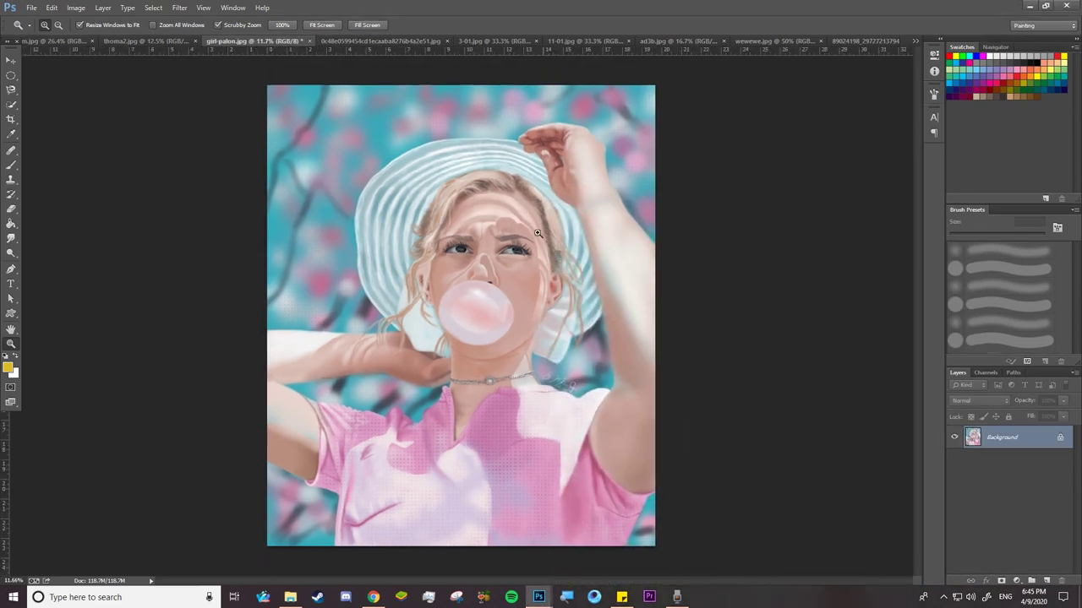
Step: Tour the line-art, 3-01.jpg, 11-01.jpg, wewewe.jpg and seated-woman images, ending on a2.jpg
{"action": "left_click", "coordinate": [391, 40]}
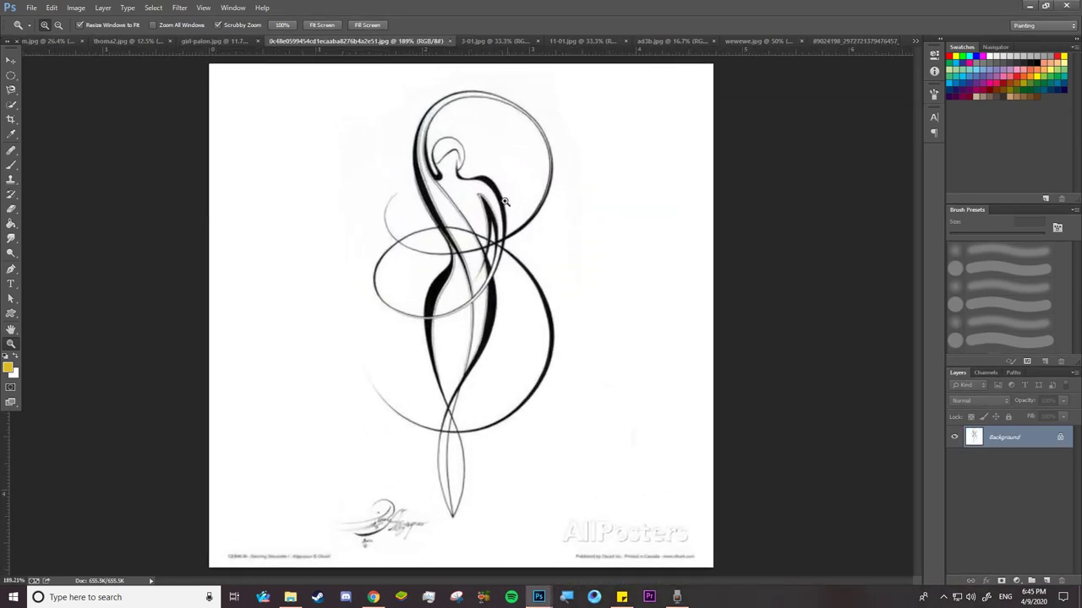
{"action": "left_click", "coordinate": [488, 39]}
{"action": "left_click_drag", "start_coordinate": [494, 221], "coordinate": [505, 221]}
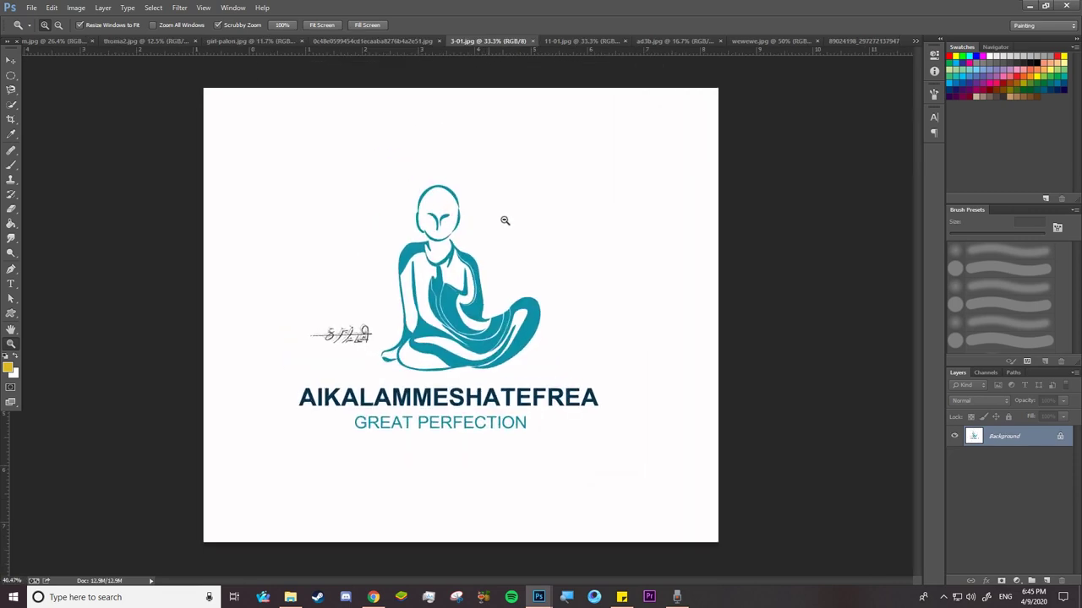
{"action": "left_click", "coordinate": [588, 46]}
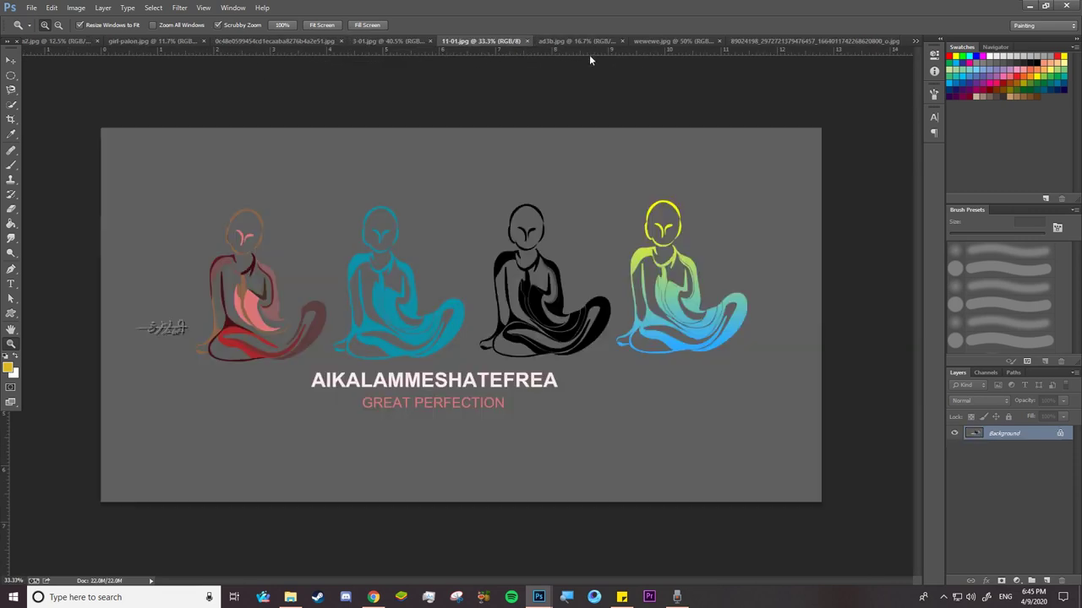
{"action": "left_click", "coordinate": [667, 41]}
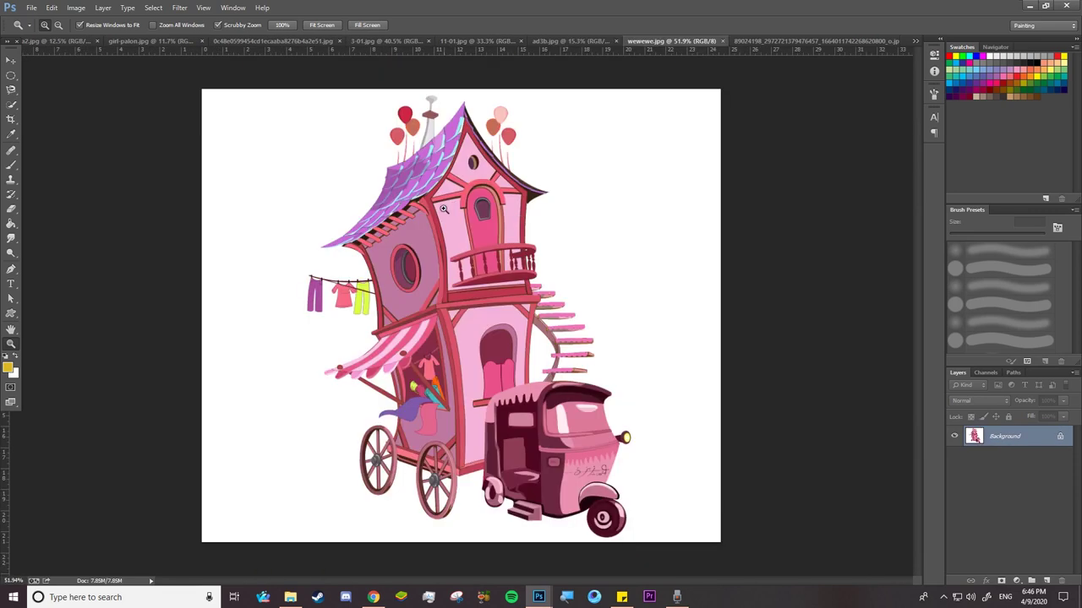
{"action": "left_click", "coordinate": [757, 42]}
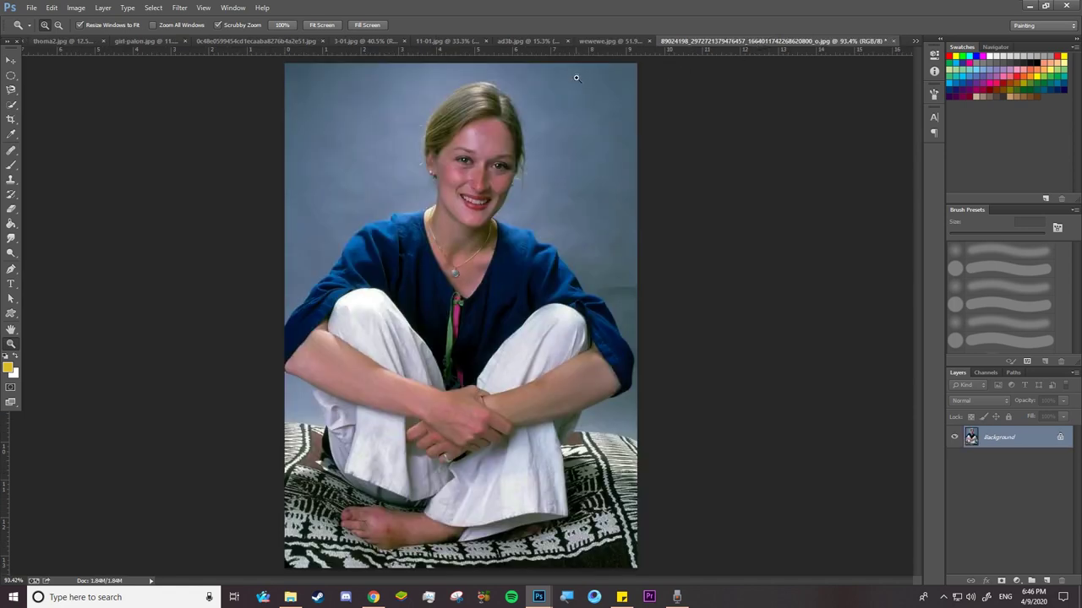
{"action": "left_click", "coordinate": [586, 40]}
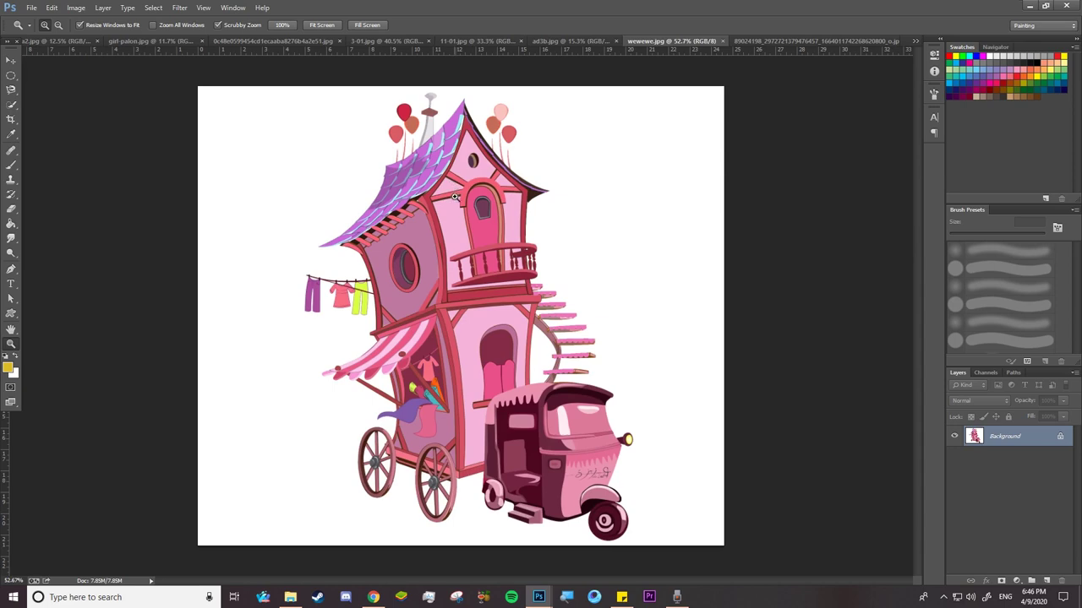
{"action": "left_click", "coordinate": [85, 41]}
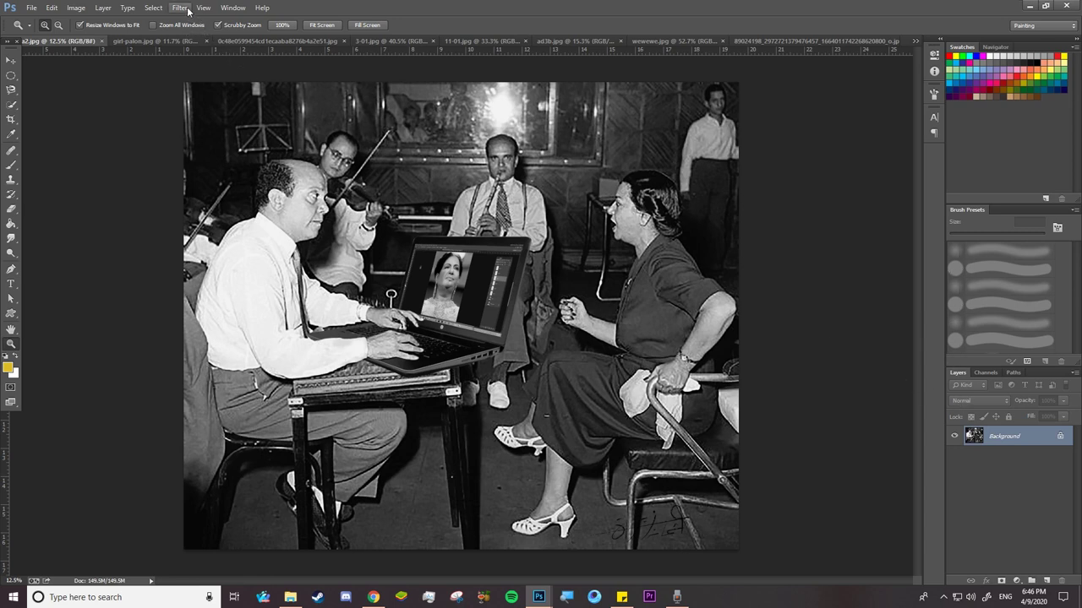
{"action": "left_click", "coordinate": [33, 7]}
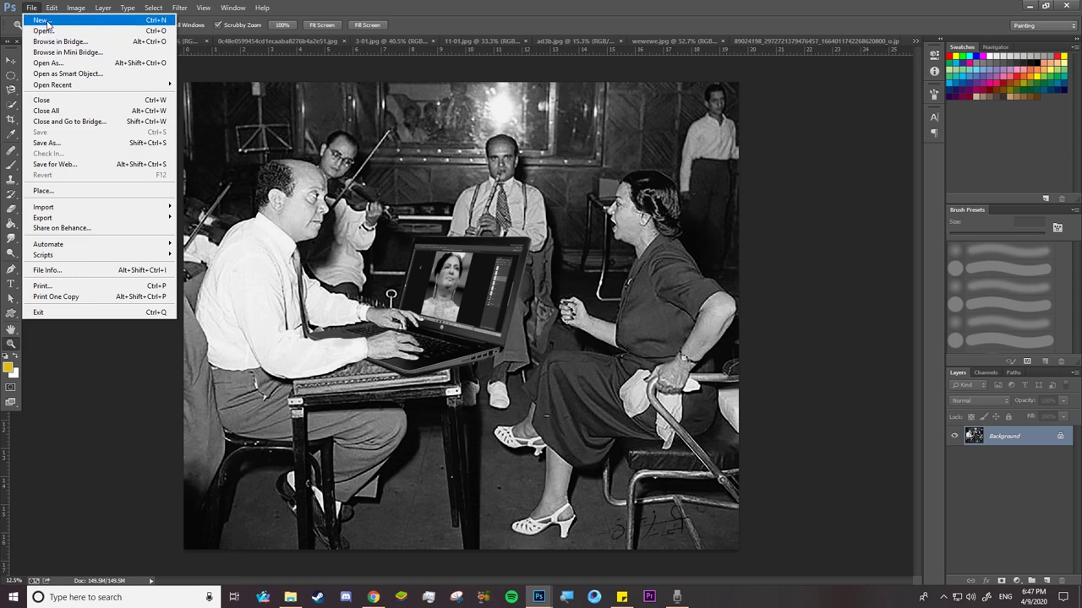
Step: Start a new document and review its 67.73 × 38.2 cm, 300 pixels/inch settings
{"action": "left_click", "coordinate": [47, 20]}
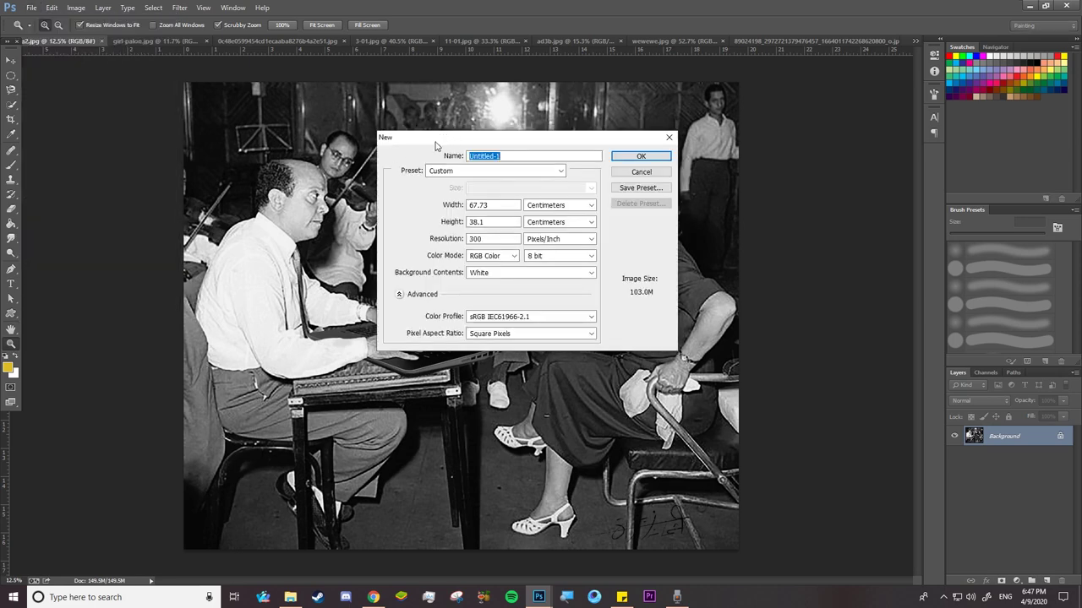
{"action": "left_click_drag", "start_coordinate": [441, 146], "coordinate": [439, 160]}
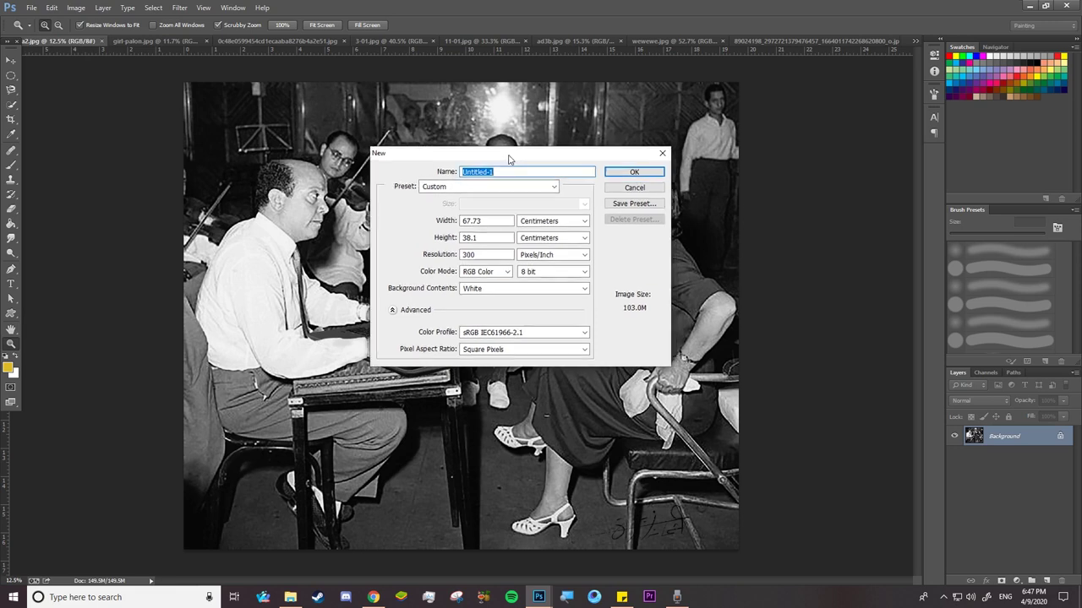
{"action": "left_click_drag", "start_coordinate": [512, 158], "coordinate": [499, 160]}
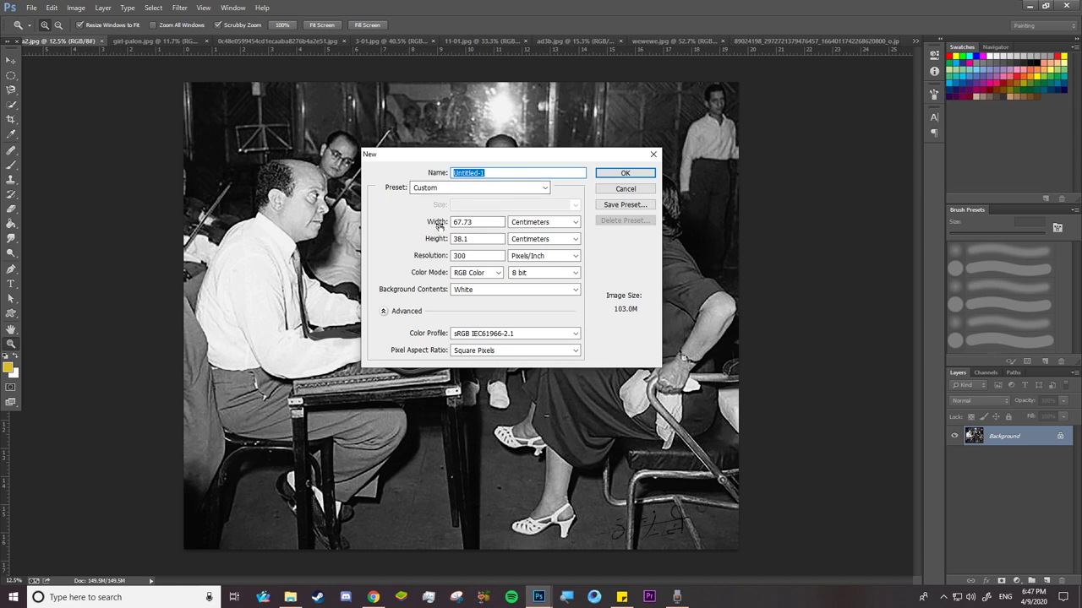
{"action": "left_click", "coordinate": [482, 219]}
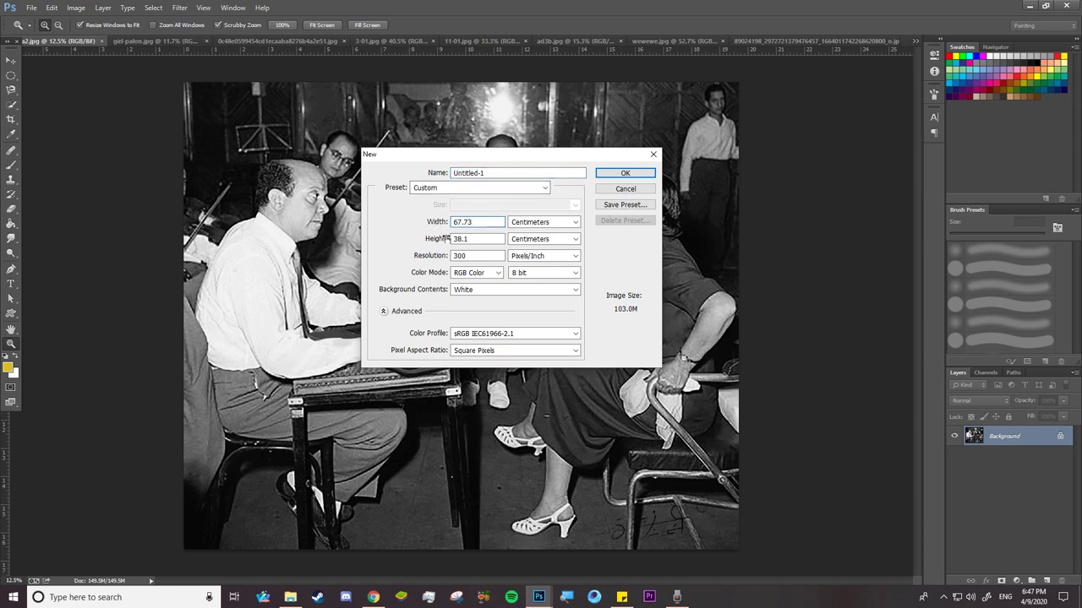
{"action": "left_click", "coordinate": [470, 240]}
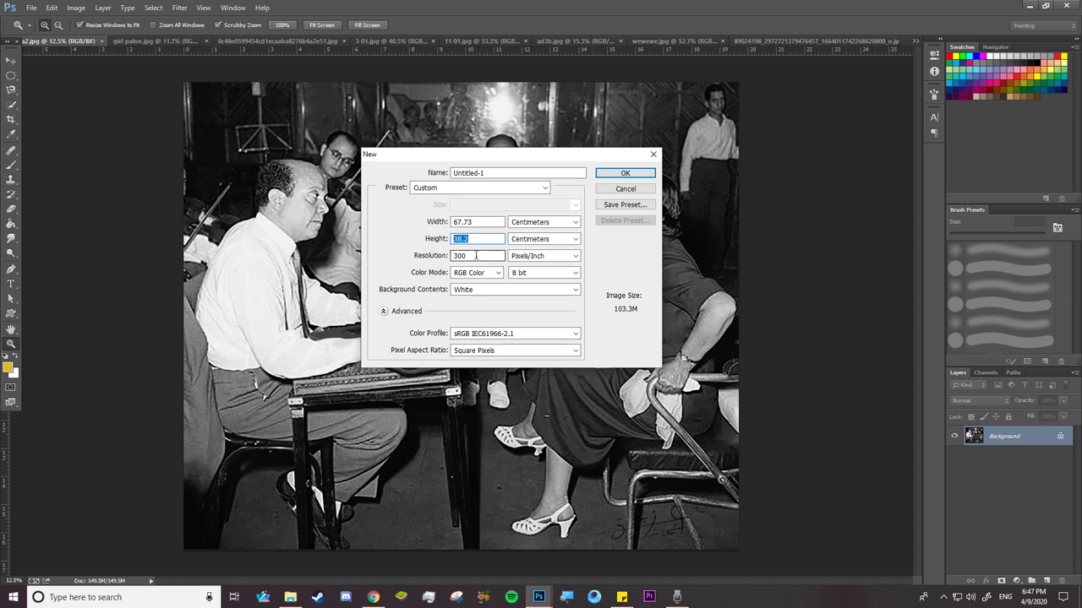
{"action": "left_click", "coordinate": [472, 256]}
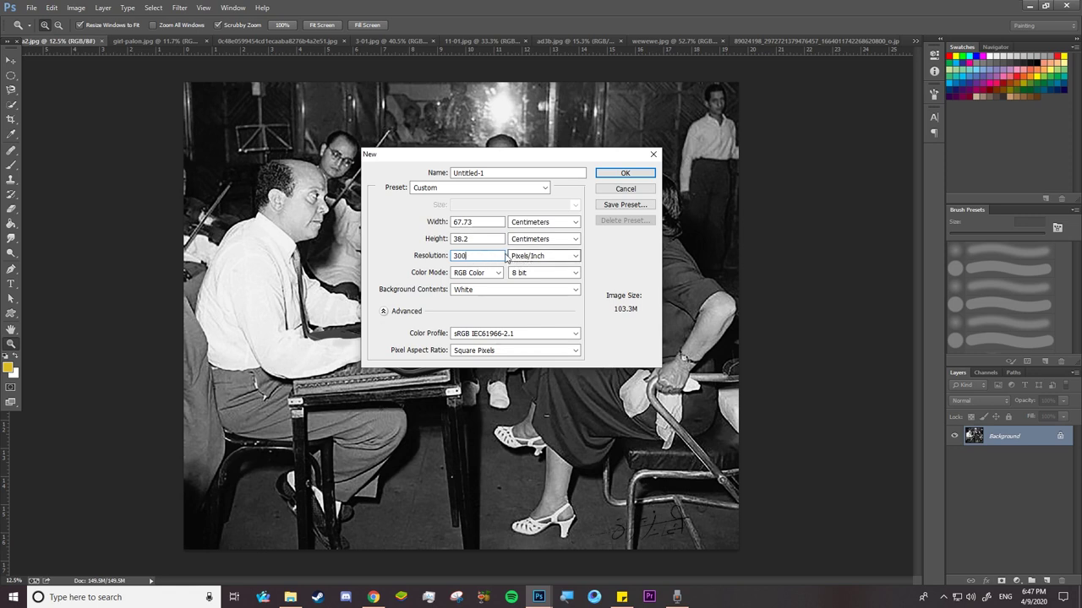
{"action": "left_click", "coordinate": [538, 224]}
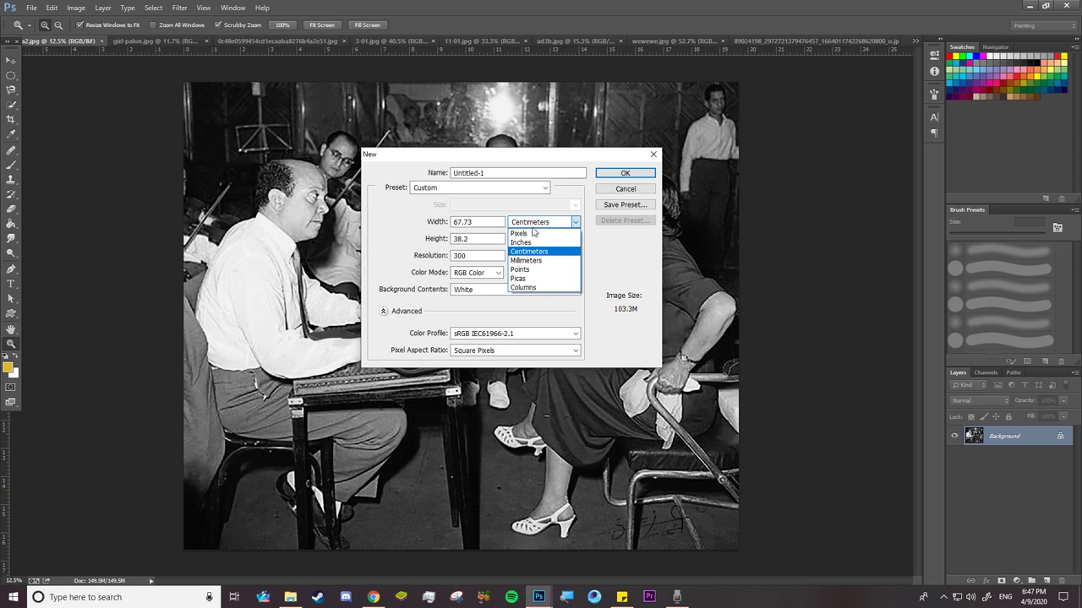
Step: Compare pixel and centimeter units for the new canvas width, keeping centimeters
{"action": "left_click", "coordinate": [525, 233]}
{"action": "left_click", "coordinate": [529, 226]}
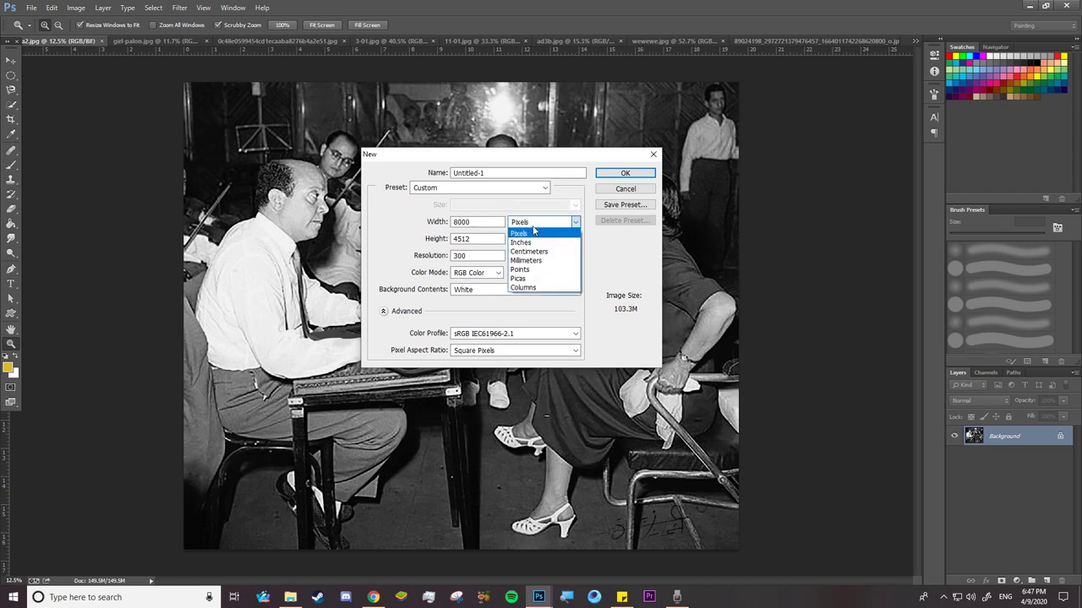
{"action": "left_click", "coordinate": [524, 248]}
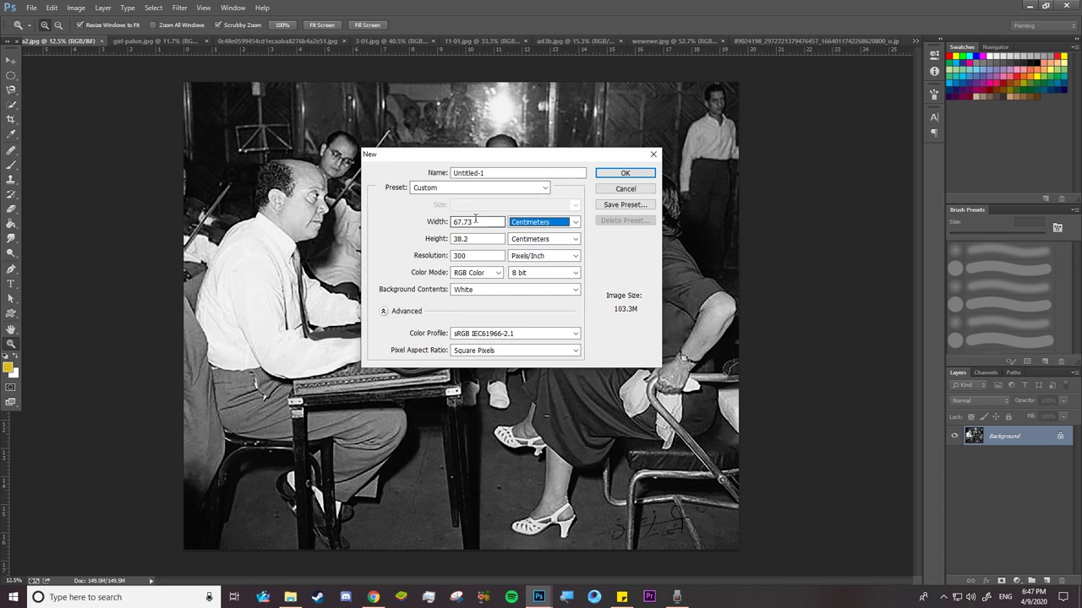
{"action": "left_click", "coordinate": [521, 225]}
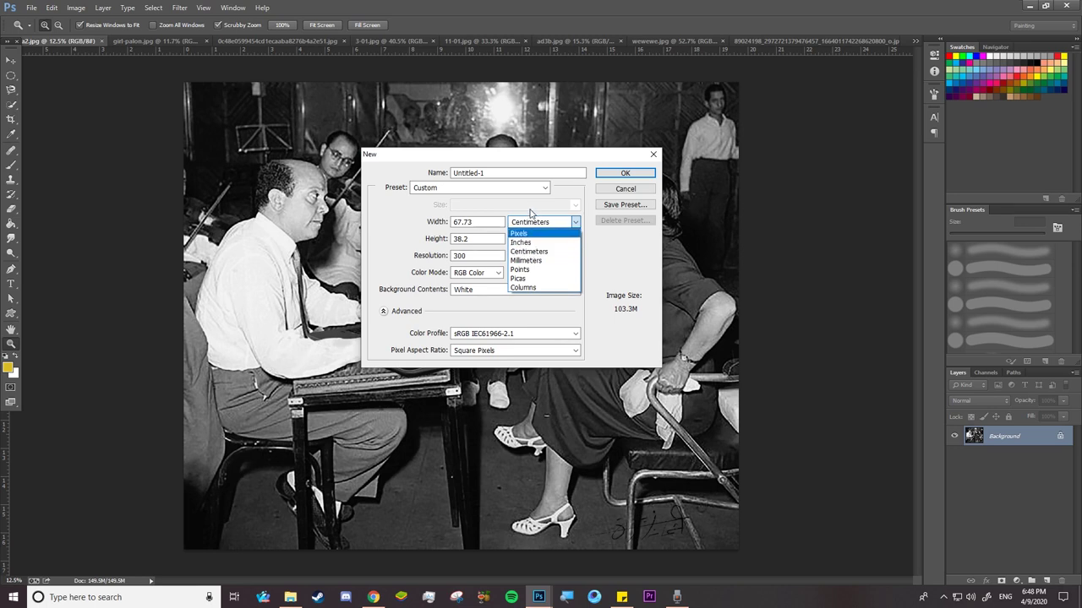
{"action": "left_click", "coordinate": [529, 212]}
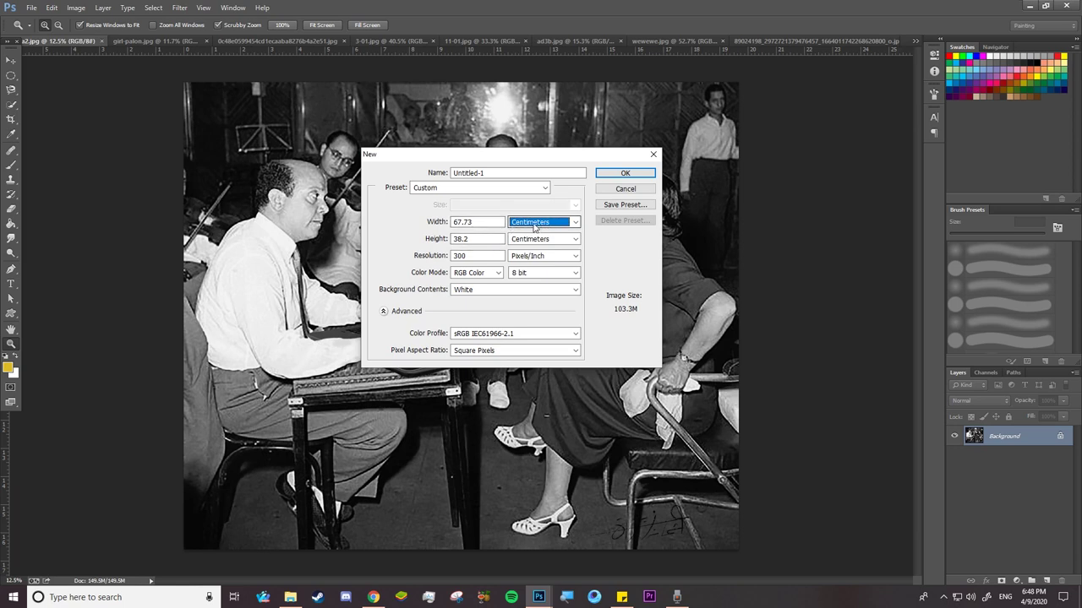
{"action": "left_click", "coordinate": [534, 227]}
Step: Check the size in pixels, return to centimeters, and set resolution to 72 pixels/inch
{"action": "left_click", "coordinate": [532, 224]}
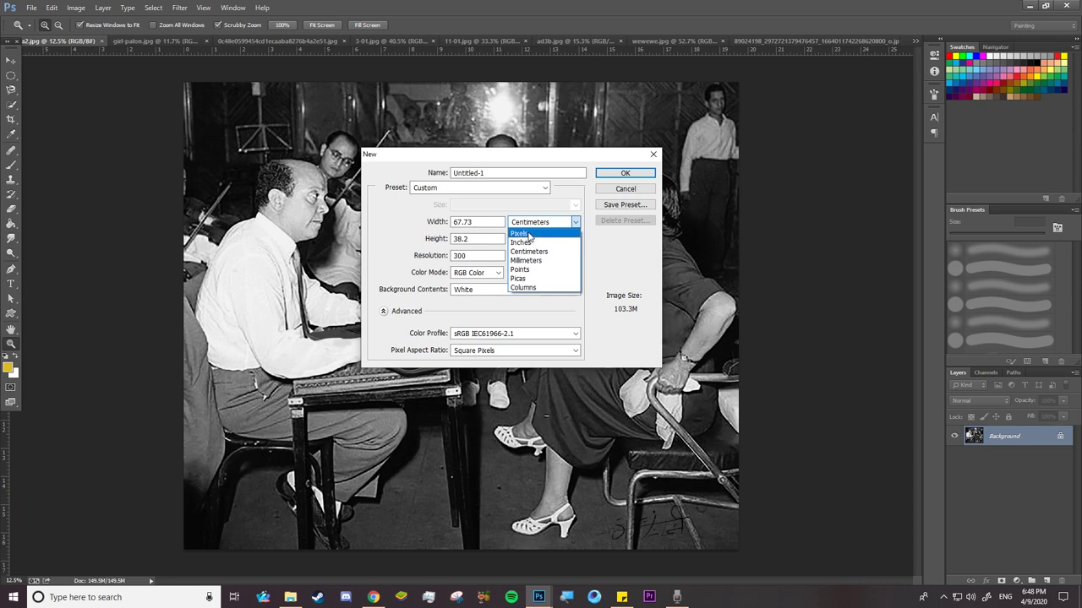
{"action": "left_click", "coordinate": [528, 235]}
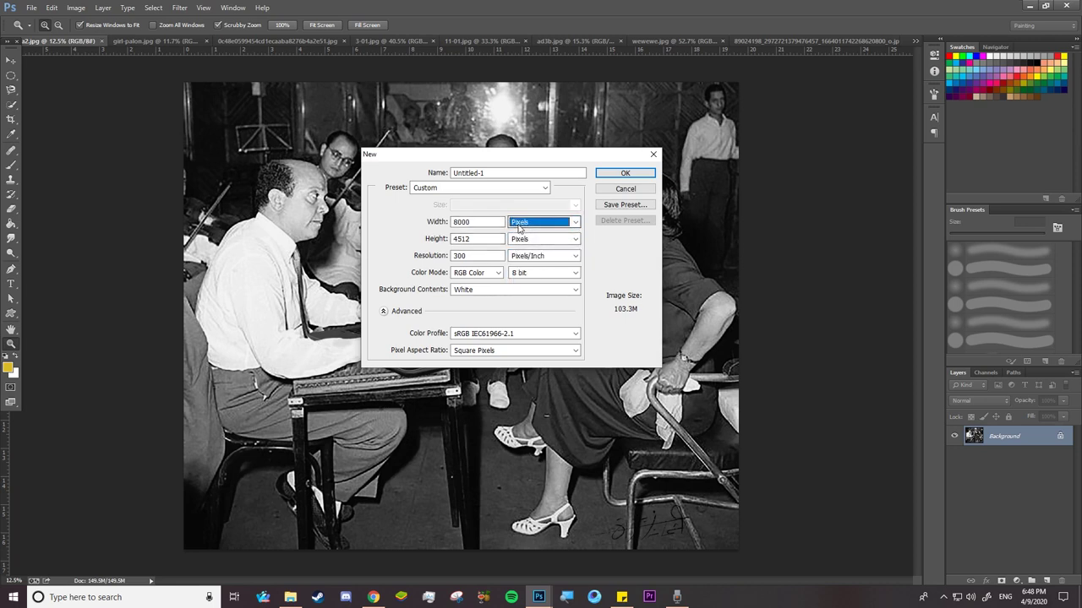
{"action": "left_click", "coordinate": [521, 224]}
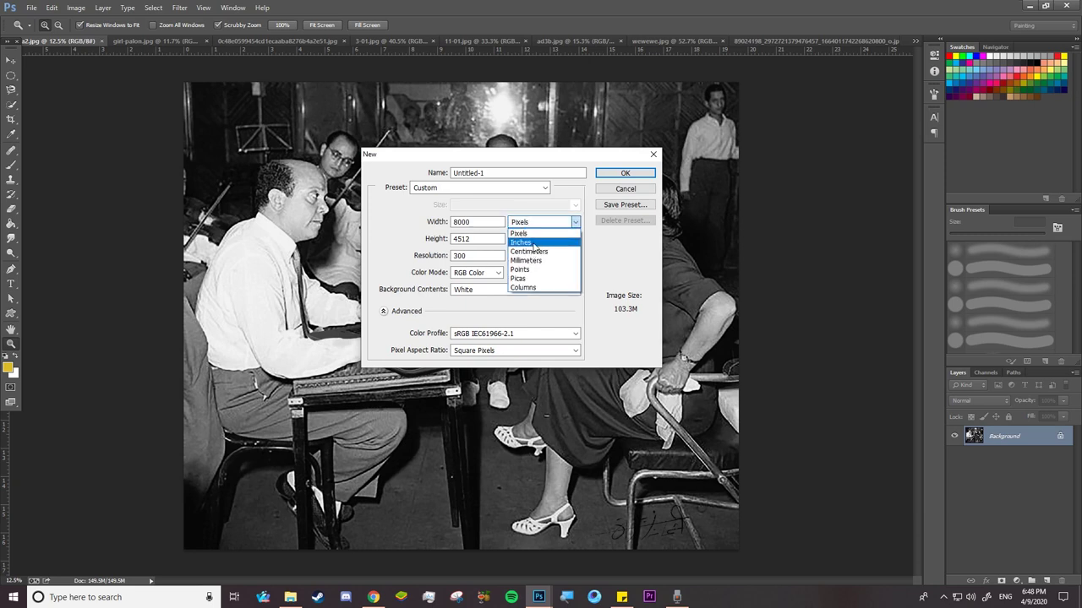
{"action": "left_click", "coordinate": [532, 253]}
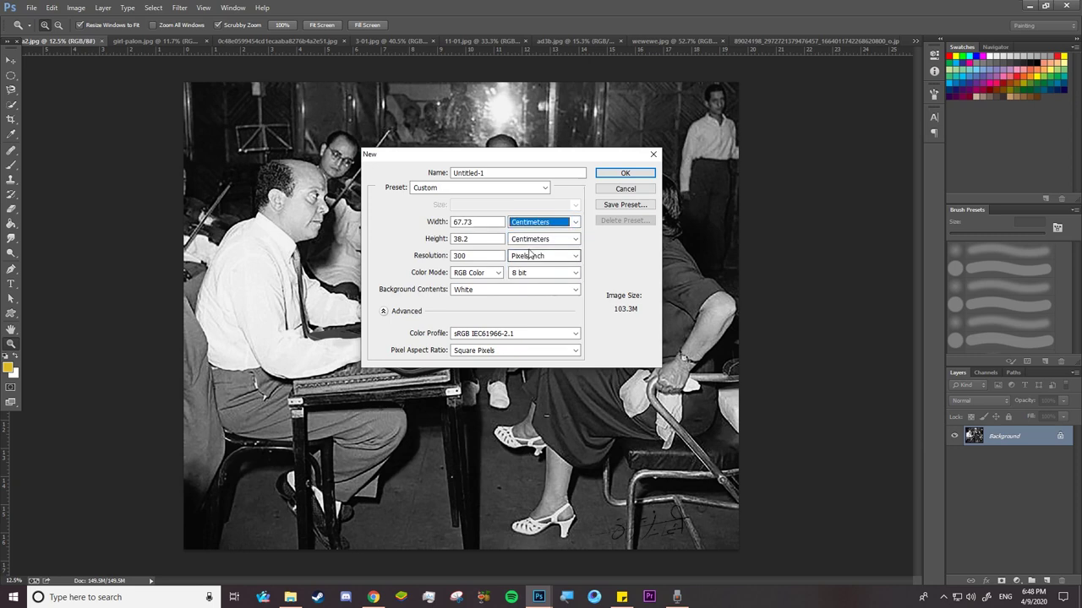
{"action": "double_click", "coordinate": [482, 256]}
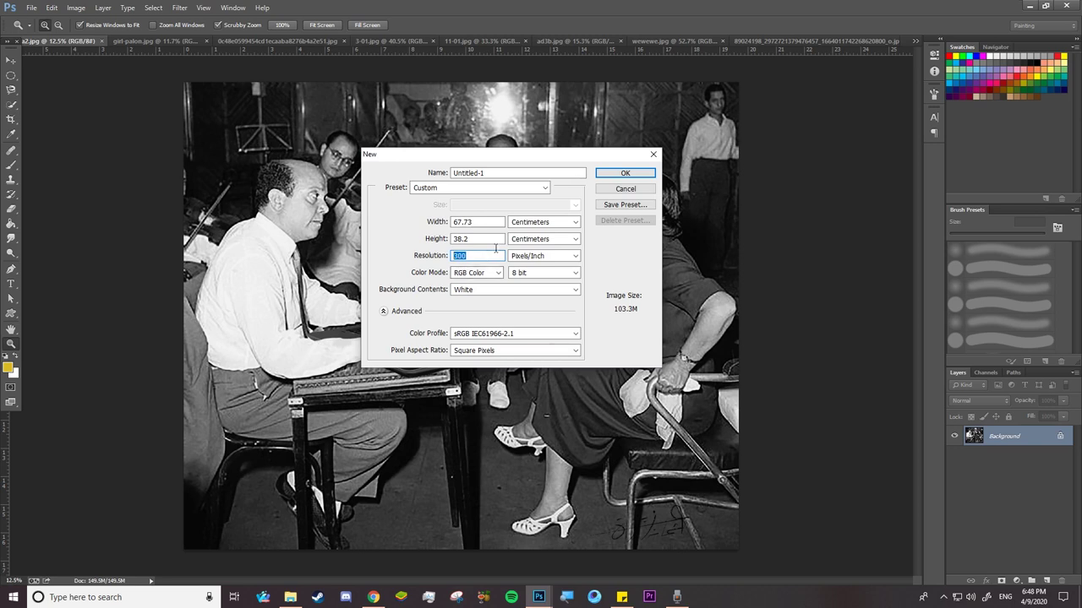
{"action": "type", "text": "72"}
Step: Show the canvas size as 1920 × 1083 pixels and select the 72 resolution value for replacement
{"action": "double_click", "coordinate": [466, 256]}
{"action": "left_click", "coordinate": [537, 222]}
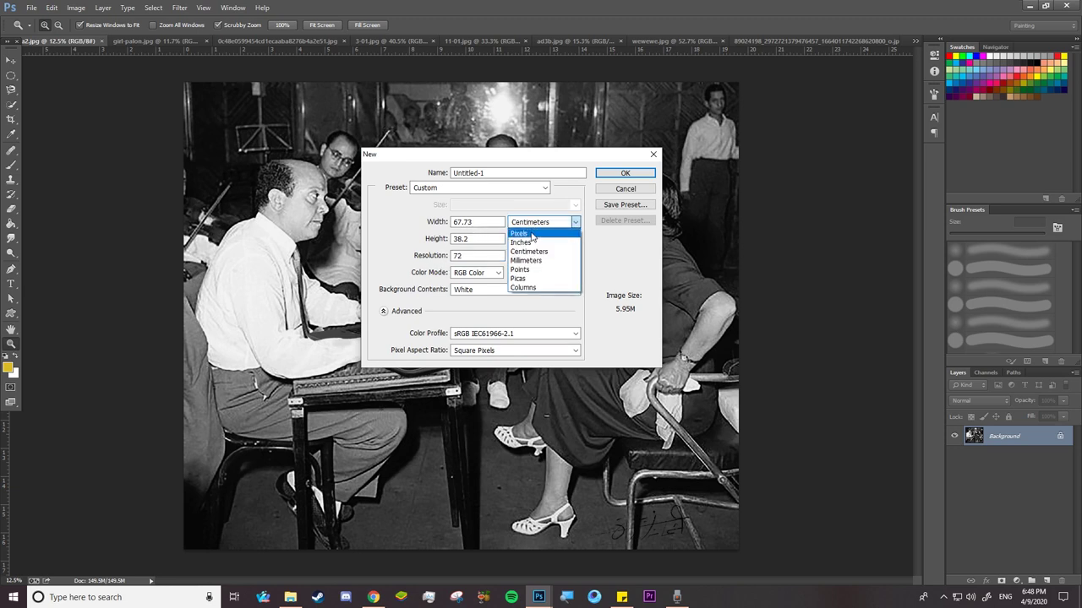
{"action": "left_click", "coordinate": [533, 234]}
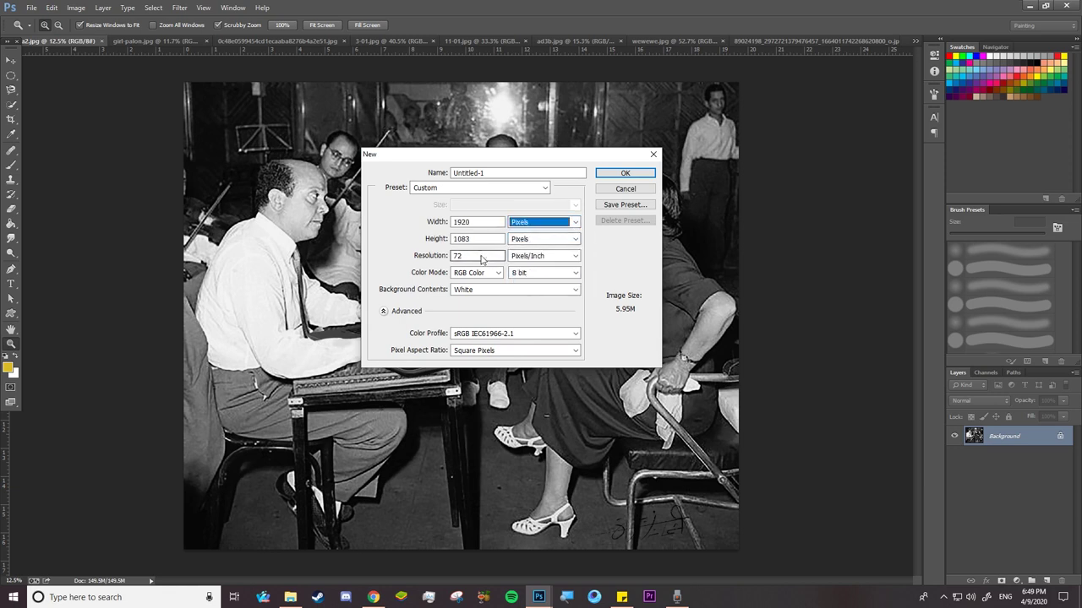
{"action": "left_click", "coordinate": [478, 259]}
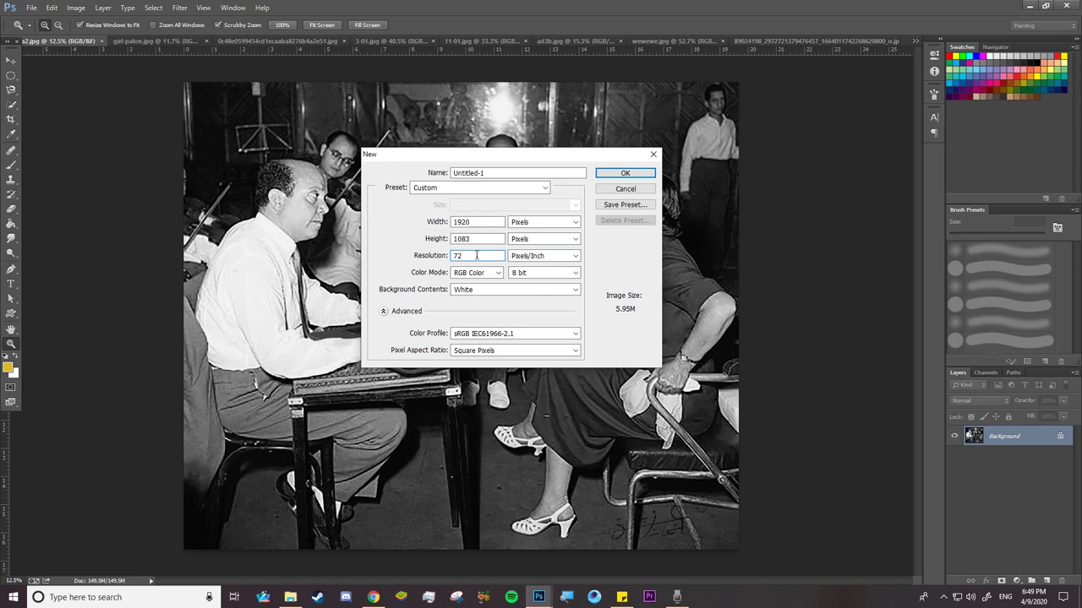
{"action": "left_click_drag", "start_coordinate": [476, 255], "coordinate": [441, 268]}
{"action": "type", "text": "300"}
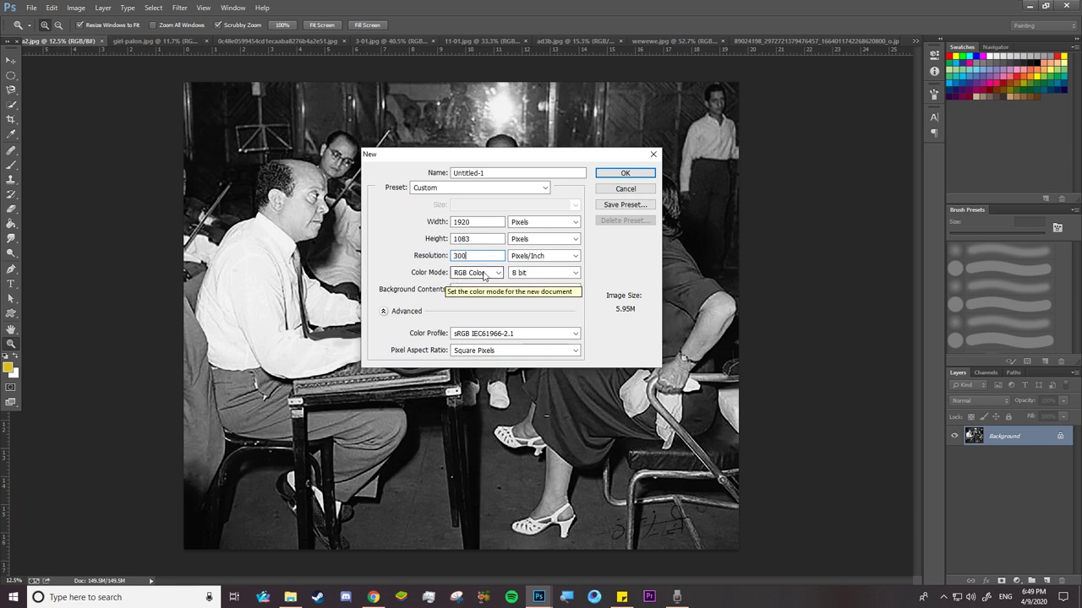
Step: Set the new document's colour mode to CMYK Color
{"action": "left_click", "coordinate": [496, 274]}
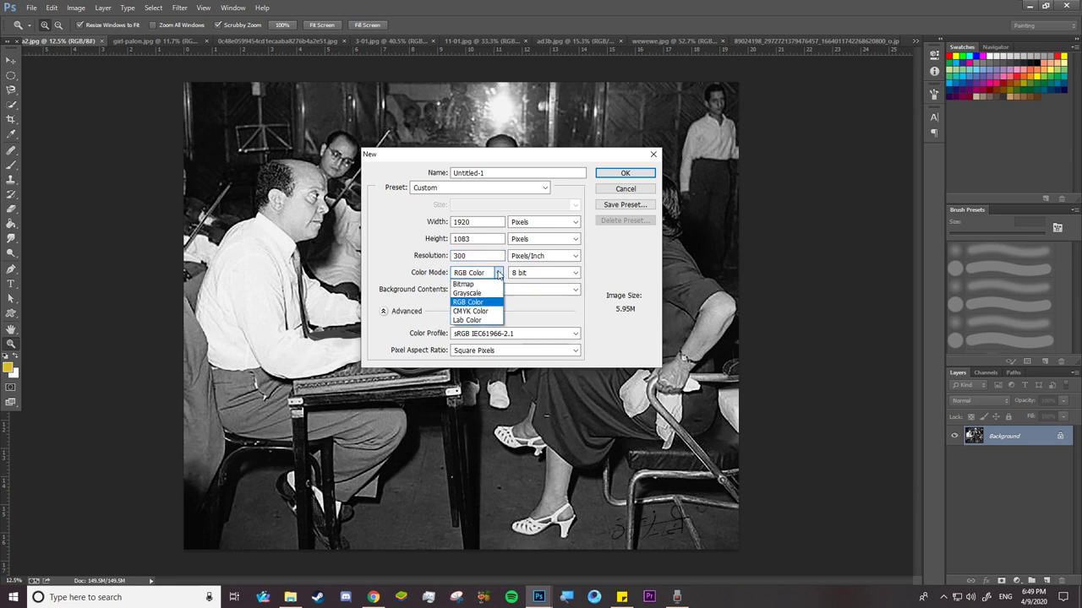
{"action": "left_click", "coordinate": [497, 275]}
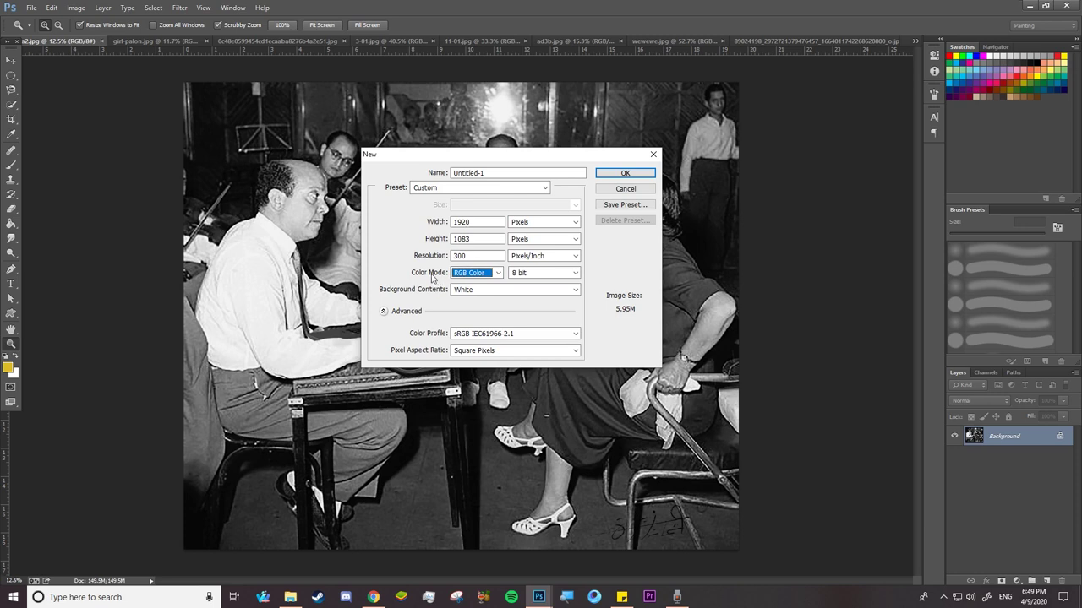
{"action": "key", "text": "shift+Tab"}
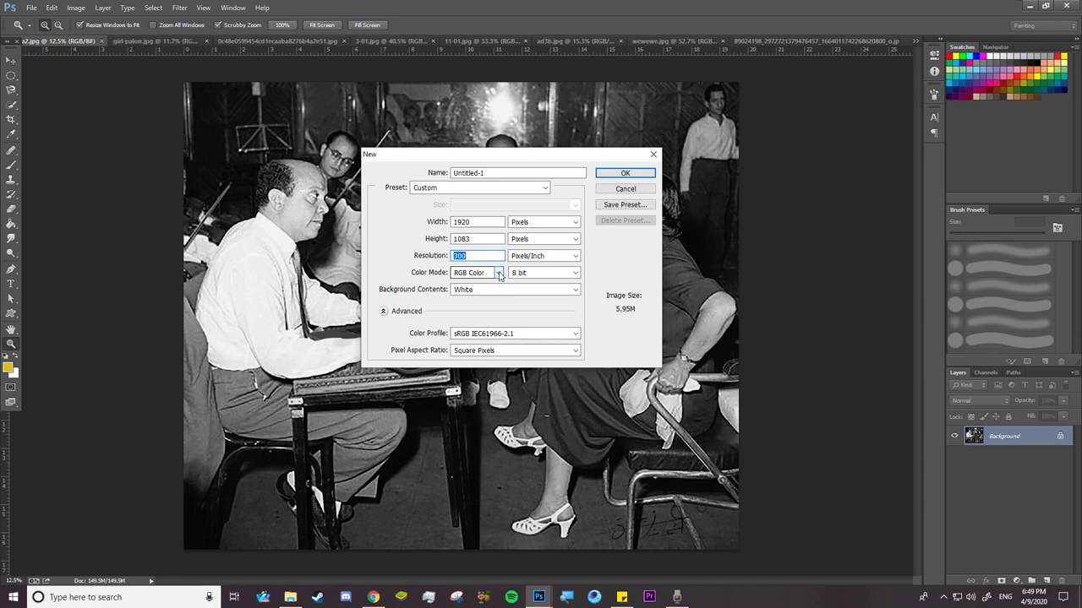
{"action": "left_click", "coordinate": [493, 277]}
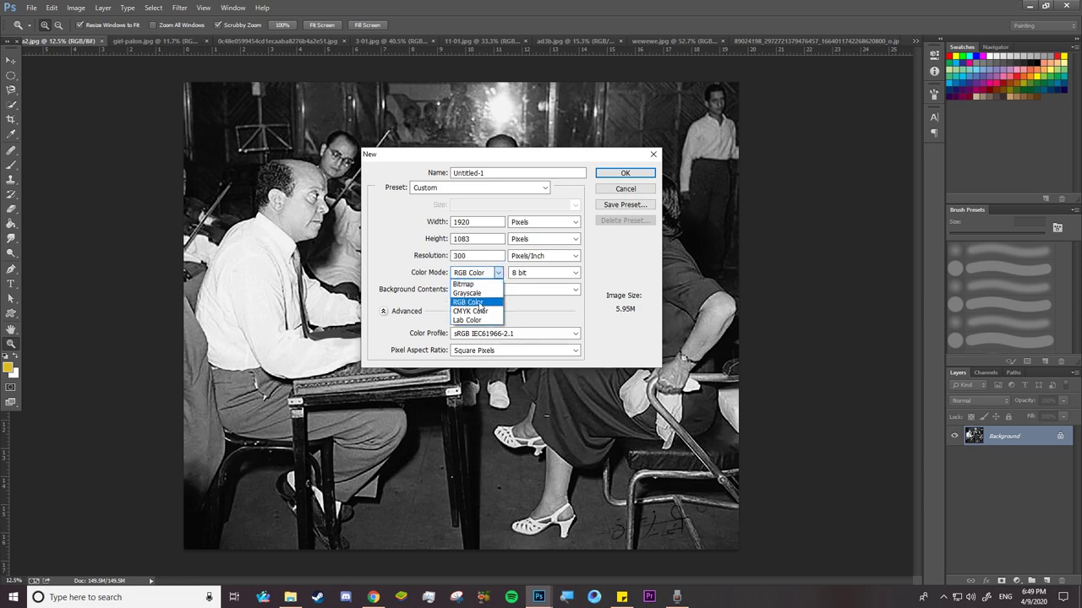
{"action": "left_click", "coordinate": [478, 312]}
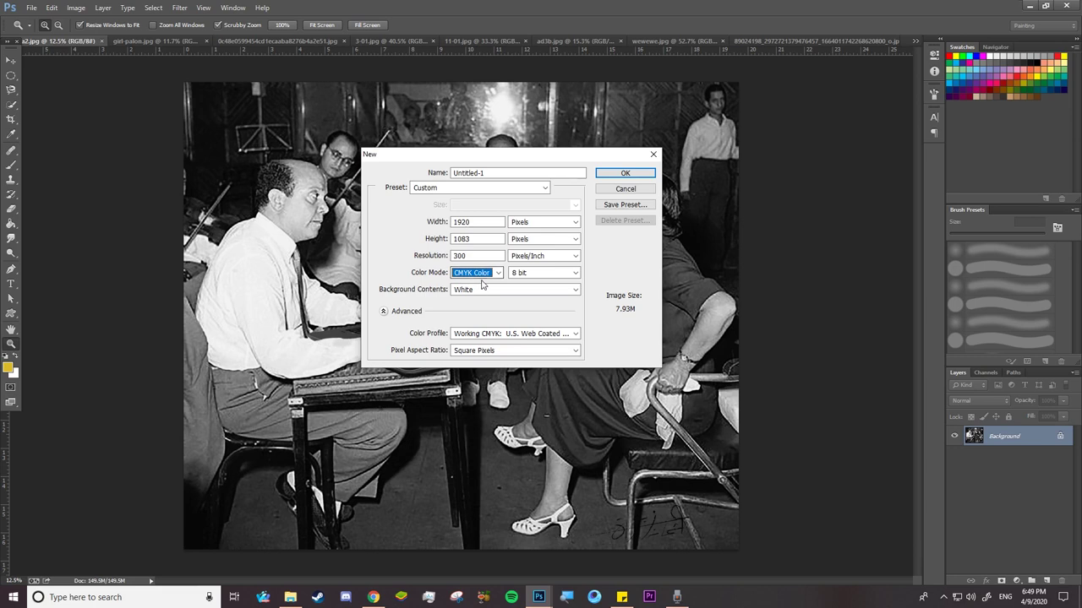
Step: Settle on a White background, switch width units to centimeters, and create the document
{"action": "left_click", "coordinate": [480, 292]}
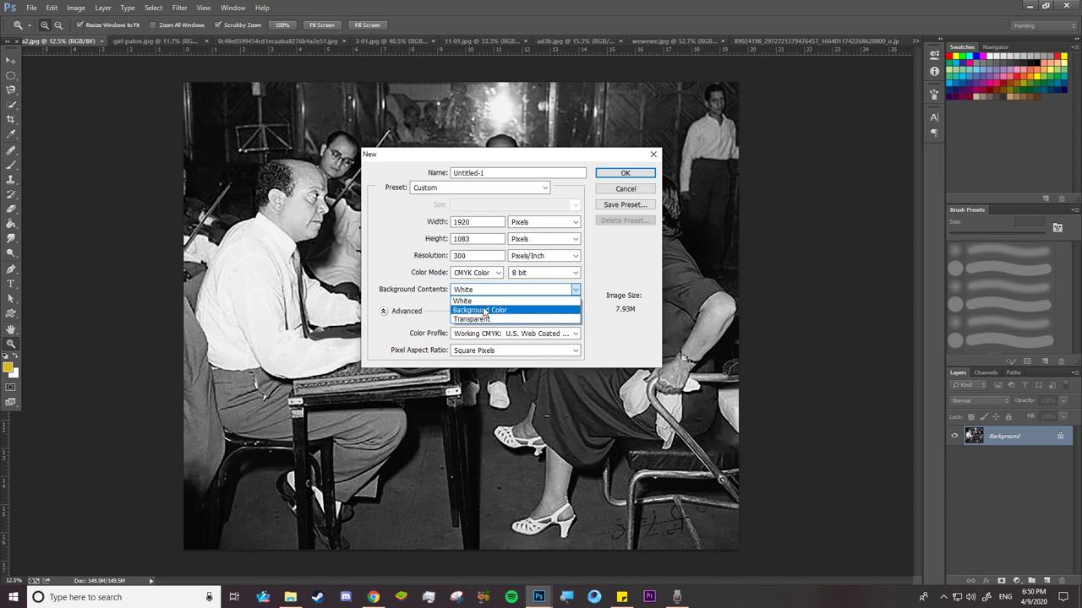
{"action": "left_click", "coordinate": [486, 311]}
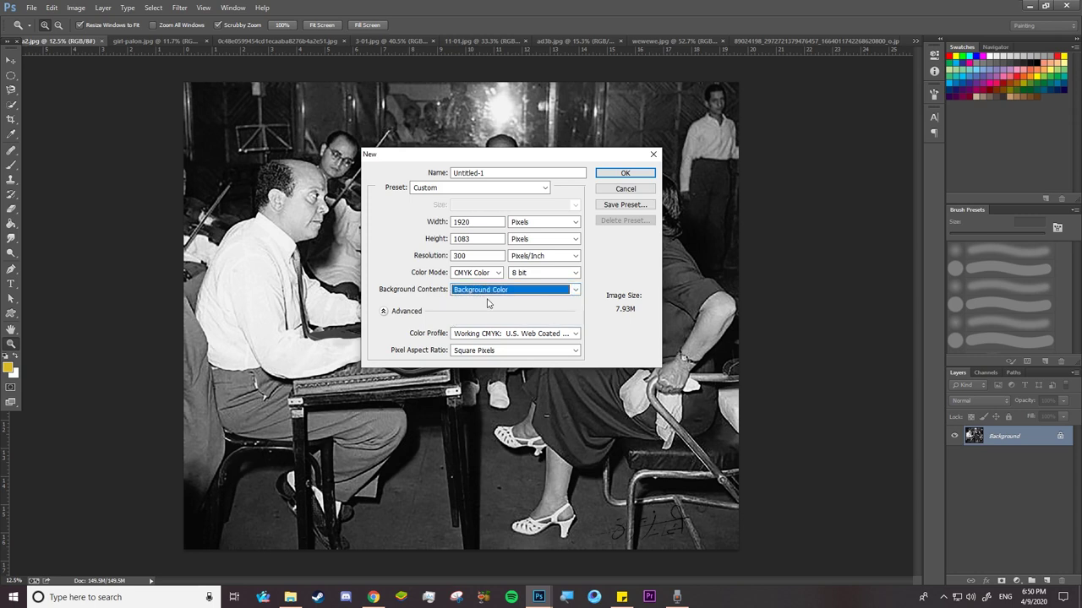
{"action": "left_click", "coordinate": [487, 291]}
{"action": "left_click", "coordinate": [471, 327]}
{"action": "left_click", "coordinate": [491, 291]}
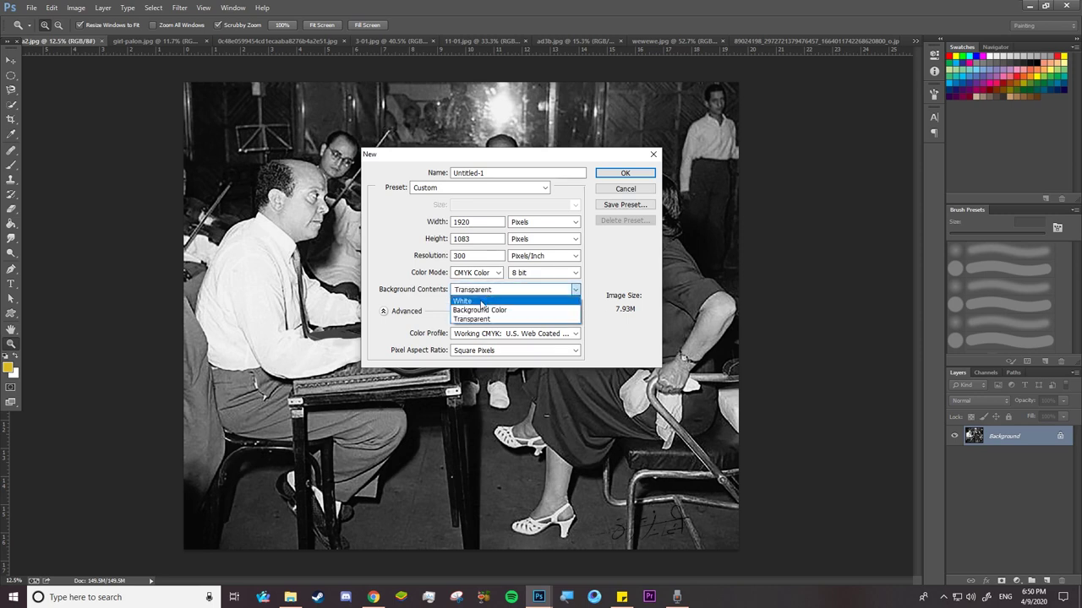
{"action": "left_click", "coordinate": [482, 300]}
{"action": "left_click", "coordinate": [523, 226]}
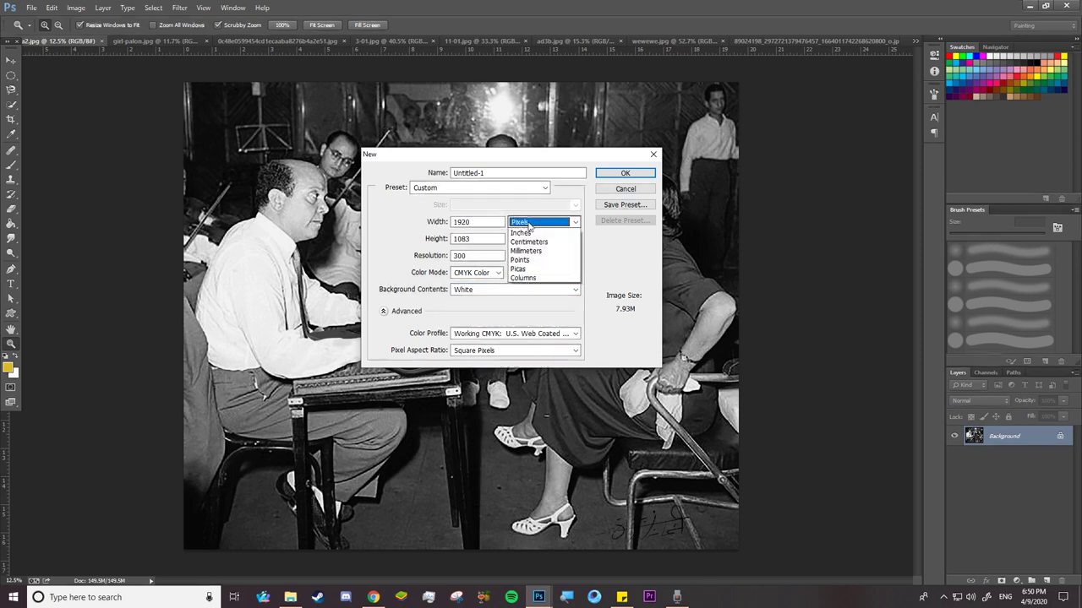
{"action": "left_click", "coordinate": [522, 254]}
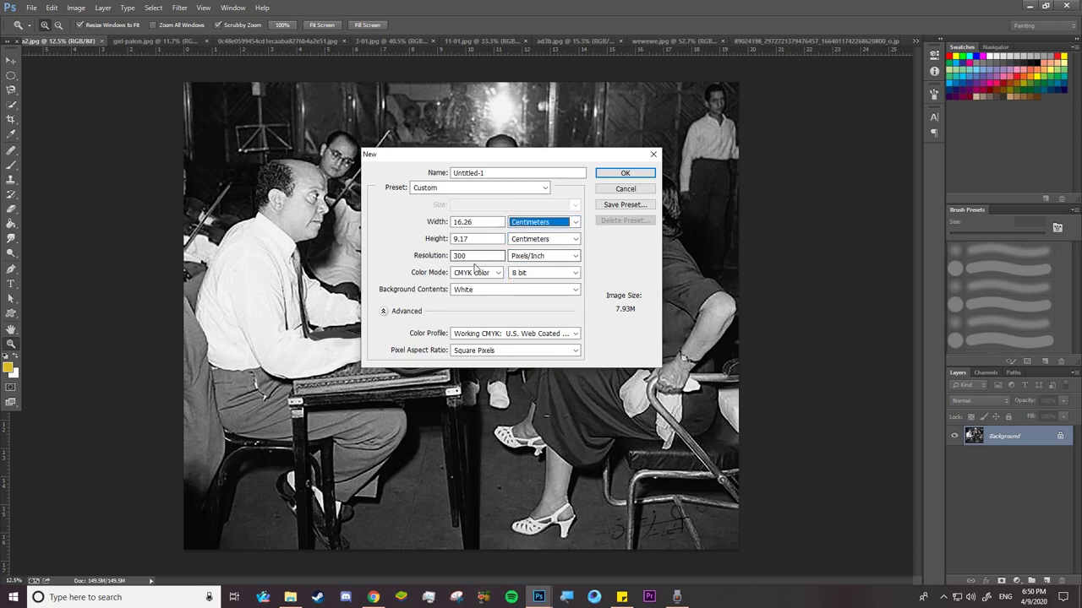
{"action": "left_click", "coordinate": [612, 174]}
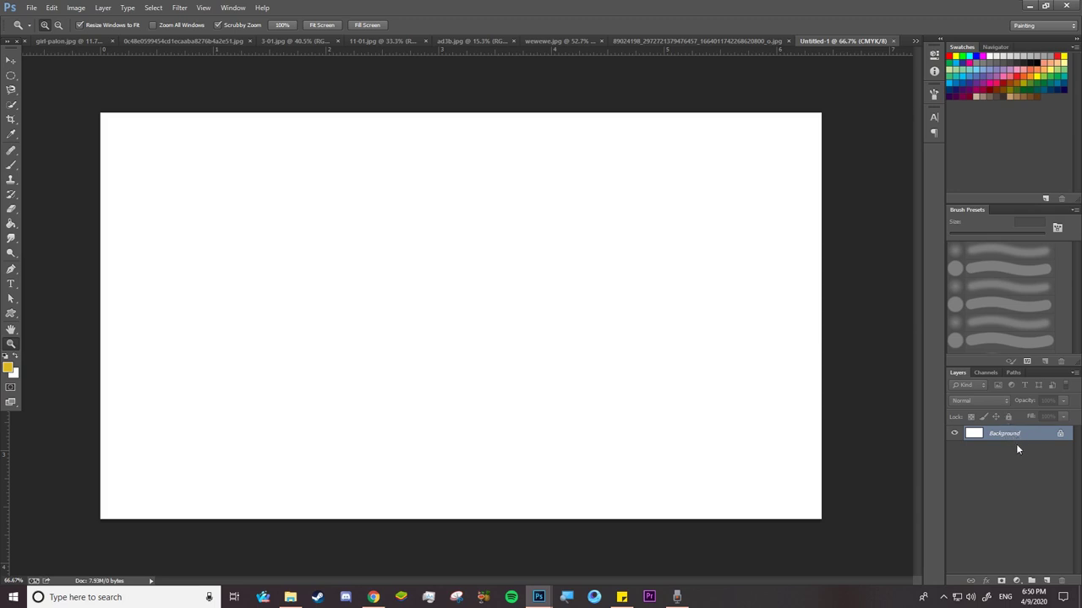
Step: Add an empty Layer 1 above the white Background
{"action": "left_click", "coordinate": [1046, 581]}
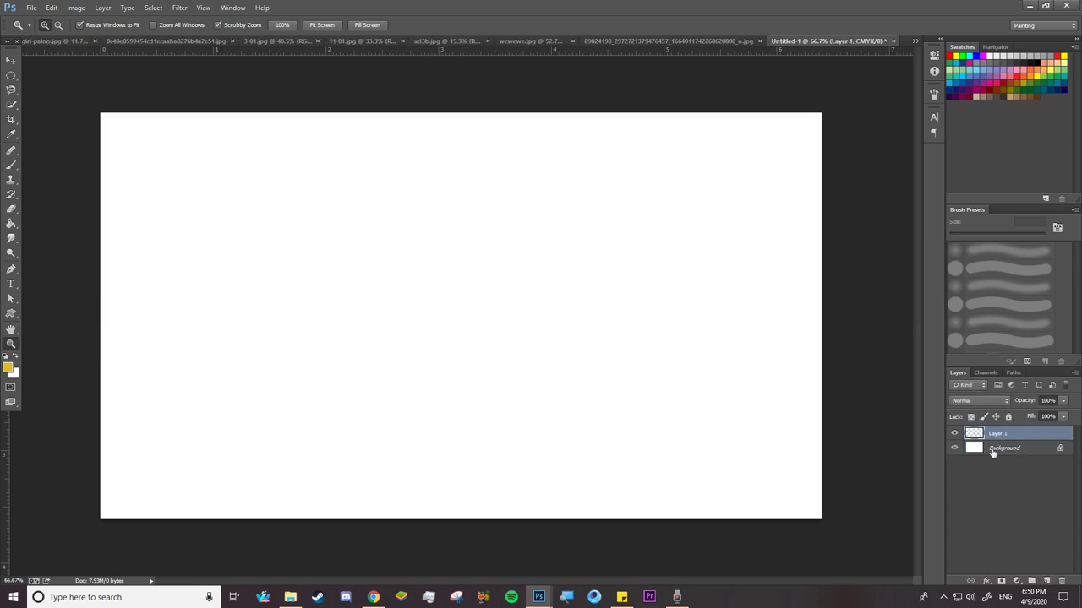
Step: Add Layer 2, then paint a pink wavy brush stroke across the canvas on Layer 1
{"action": "left_click", "coordinate": [1047, 581]}
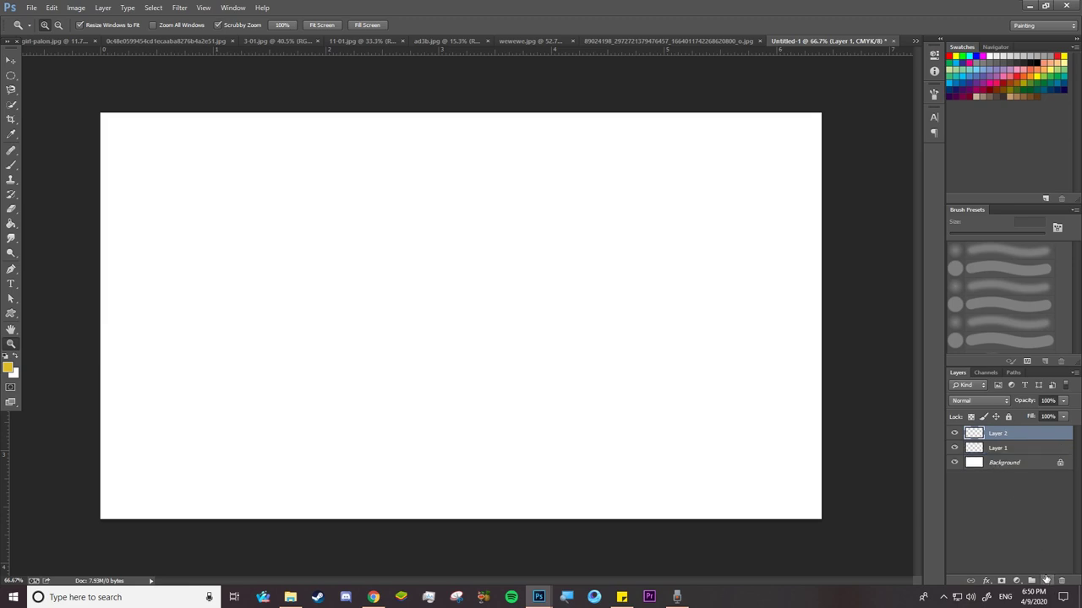
{"action": "left_click", "coordinate": [1000, 452]}
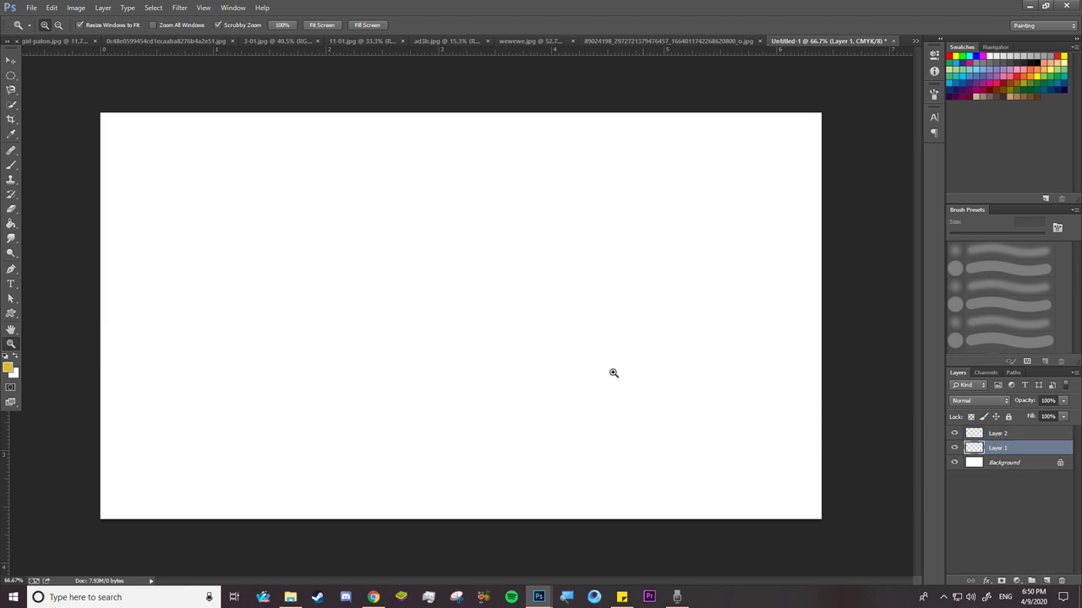
{"action": "left_click", "coordinate": [14, 171]}
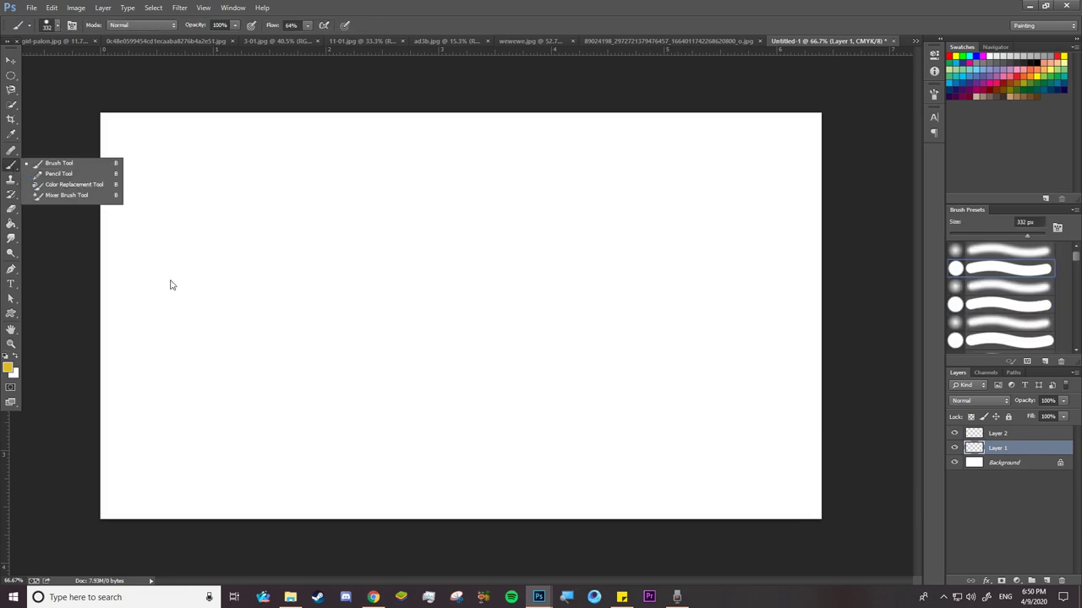
{"action": "right_click", "coordinate": [211, 273]}
{"action": "left_click", "coordinate": [8, 367]}
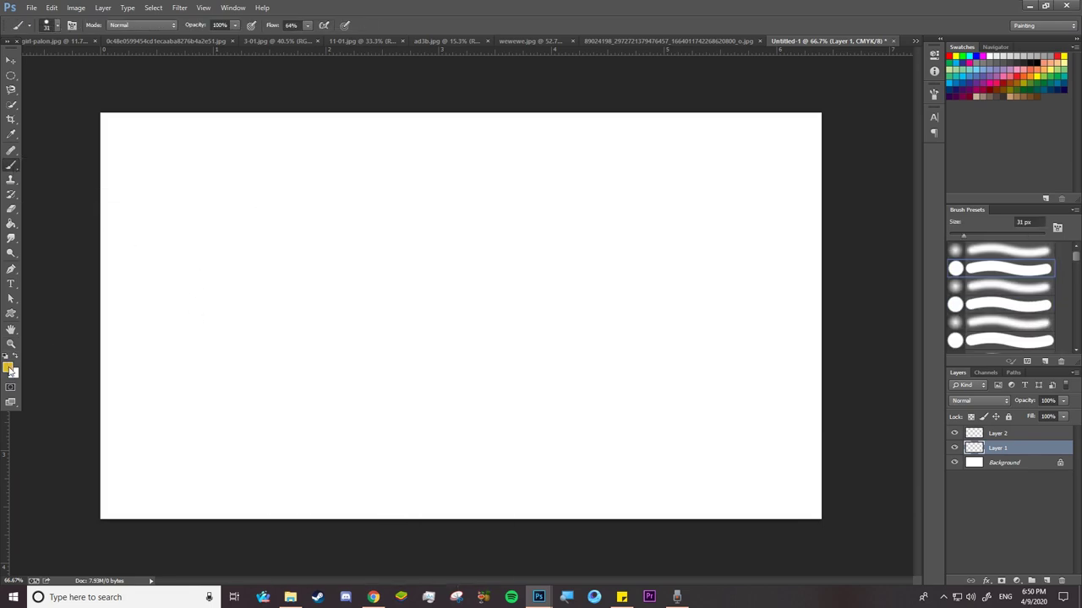
{"action": "left_click", "coordinate": [482, 405]}
{"action": "left_click", "coordinate": [583, 388]}
{"action": "mouse_move", "coordinate": [222, 385]}
{"action": "left_mouse_down"}
{"action": "mouse_move", "coordinate": [540, 318]}
{"action": "mouse_move", "coordinate": [743, 244]}
{"action": "mouse_move", "coordinate": [740, 227]}
{"action": "left_mouse_up"}
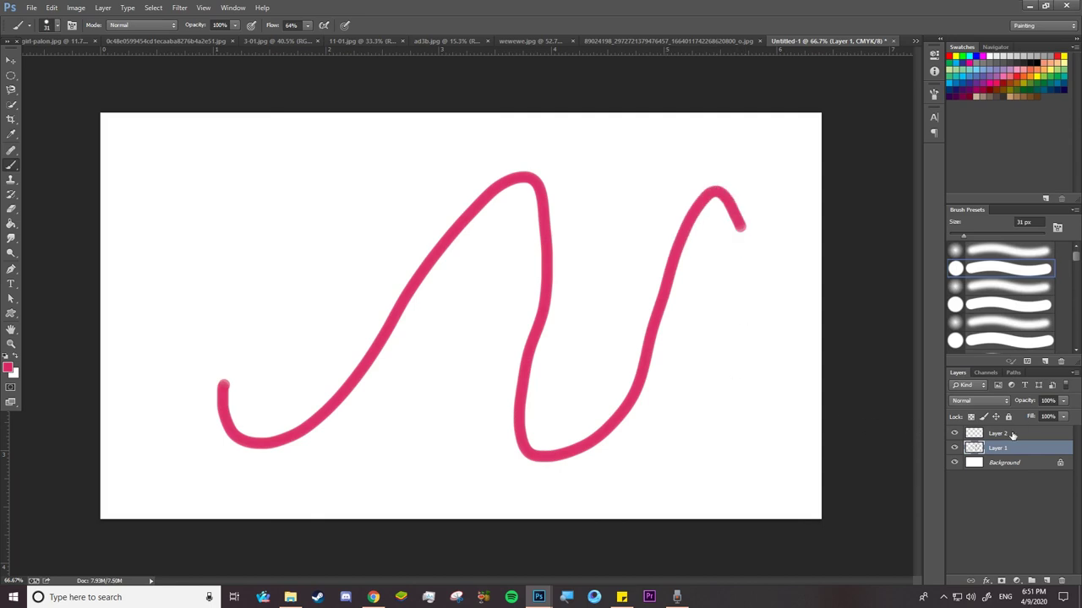
Step: On Layer 2, paint broad yellow horizontal strokes with a 66 px brush across the pink line
{"action": "left_click", "coordinate": [1005, 432]}
{"action": "left_click", "coordinate": [10, 369]}
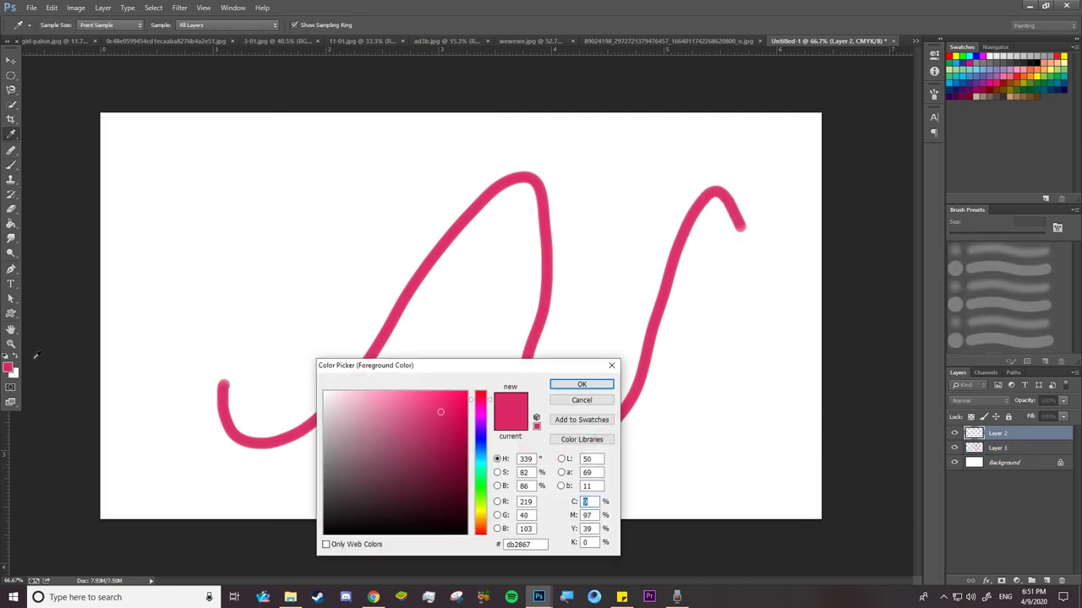
{"action": "left_click", "coordinate": [481, 503]}
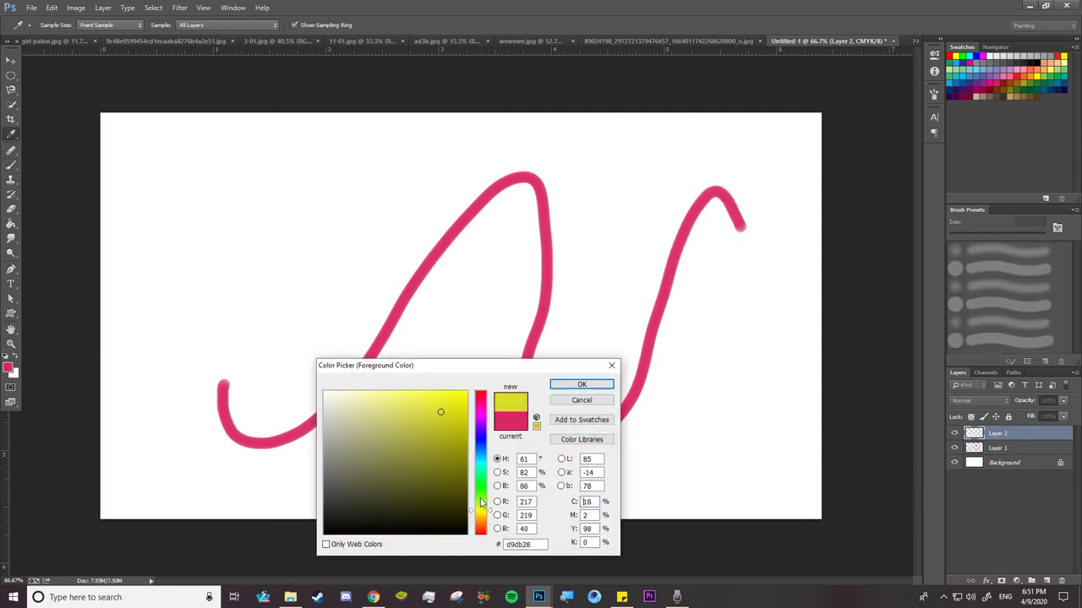
{"action": "left_click", "coordinate": [564, 386]}
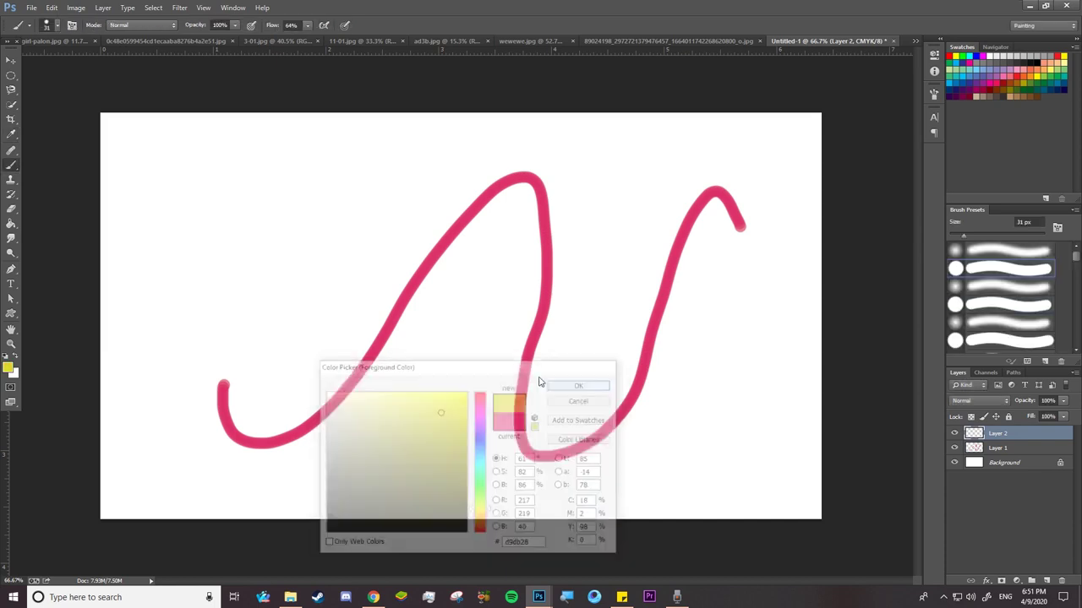
{"action": "right_click", "coordinate": [188, 272]}
{"action": "left_click_drag", "start_coordinate": [281, 148], "coordinate": [228, 138]}
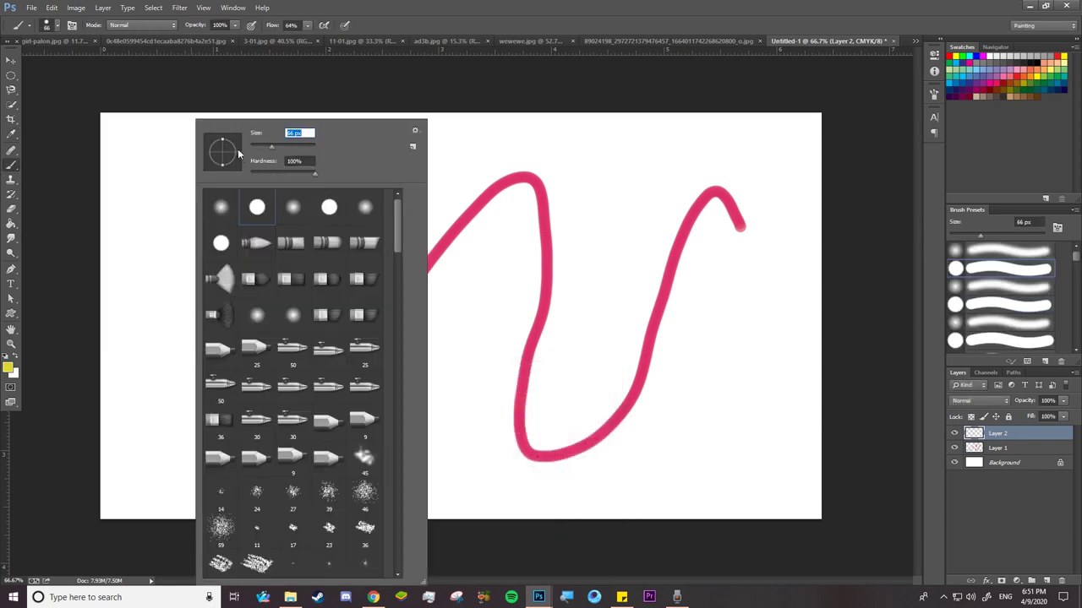
{"action": "left_click", "coordinate": [159, 249]}
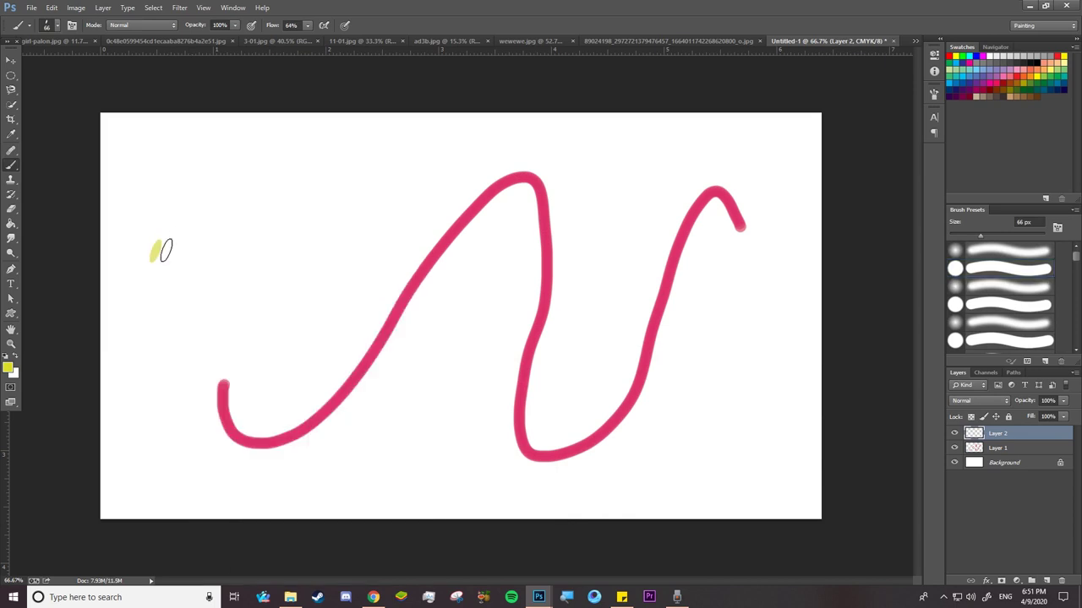
{"action": "left_click_drag", "start_coordinate": [179, 247], "coordinate": [796, 296]}
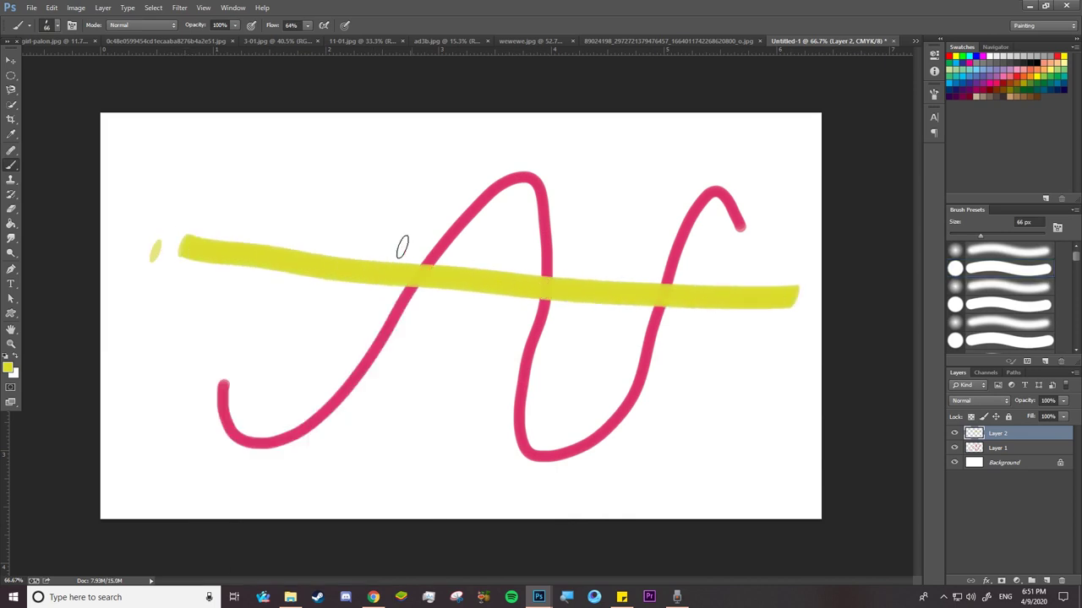
{"action": "left_click_drag", "start_coordinate": [503, 310], "coordinate": [698, 311]}
{"action": "mouse_move", "coordinate": [444, 311]}
{"action": "left_mouse_down"}
{"action": "mouse_move", "coordinate": [454, 302]}
{"action": "mouse_move", "coordinate": [597, 330]}
{"action": "mouse_move", "coordinate": [287, 331]}
{"action": "left_mouse_up"}
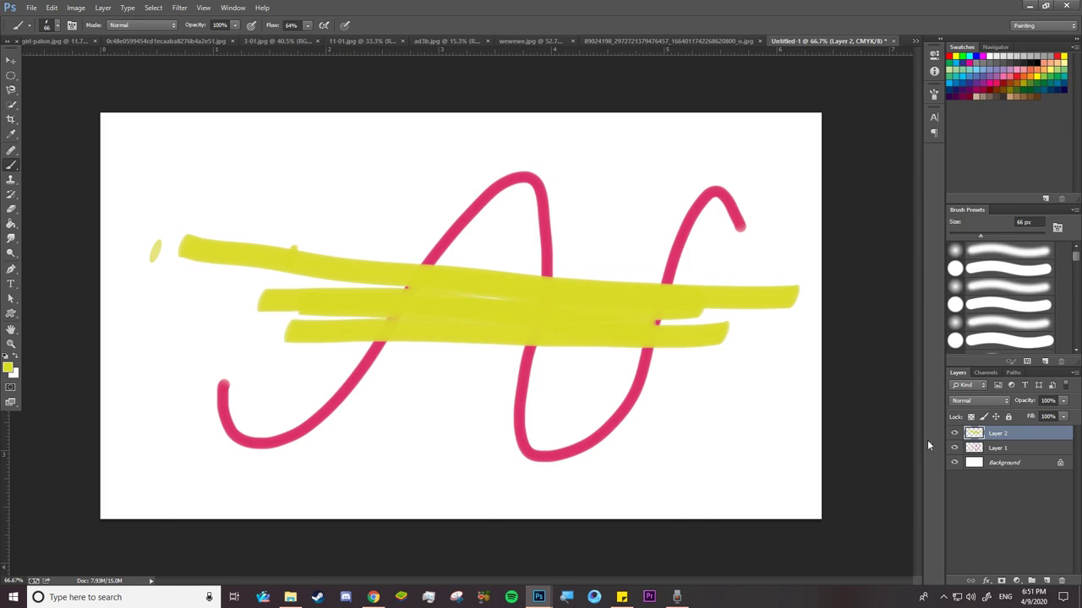
Step: Open the eye close-up photo and float its window over the collage
{"action": "left_click", "coordinate": [32, 10]}
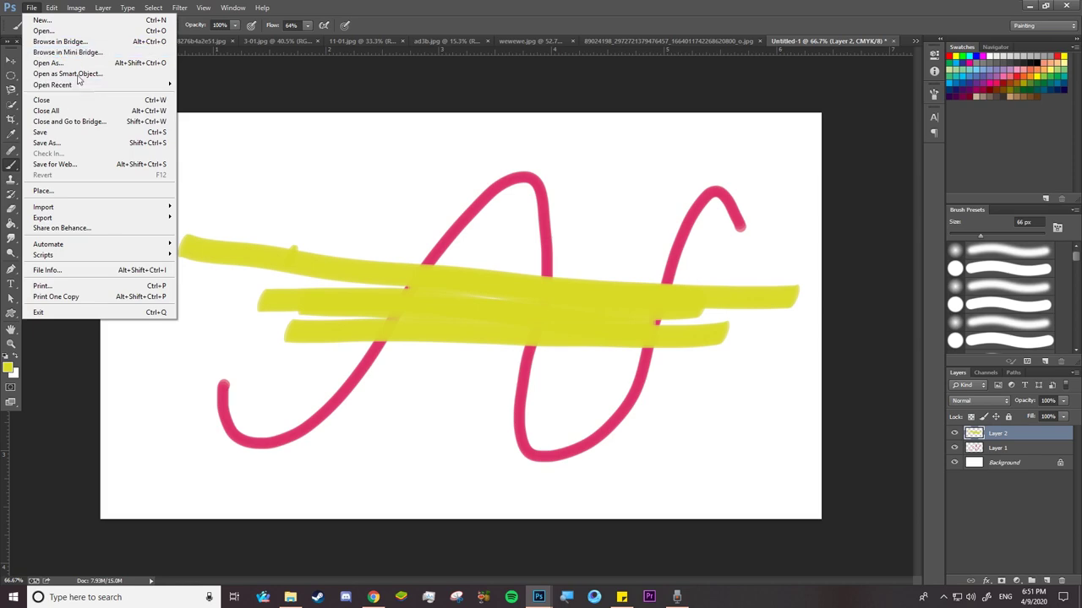
{"action": "left_click", "coordinate": [85, 32]}
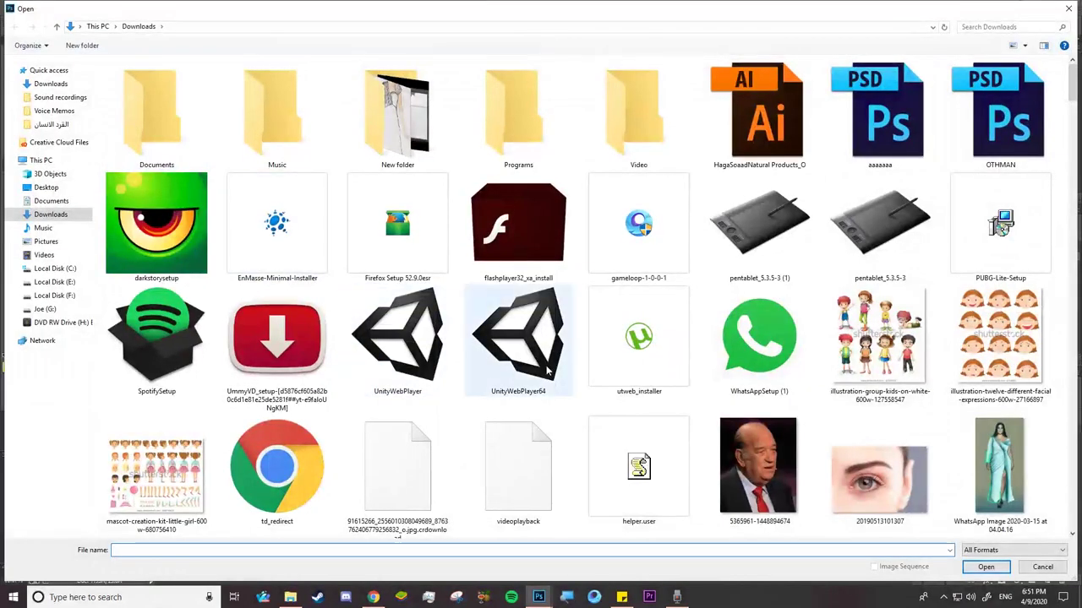
{"action": "left_click", "coordinate": [909, 473]}
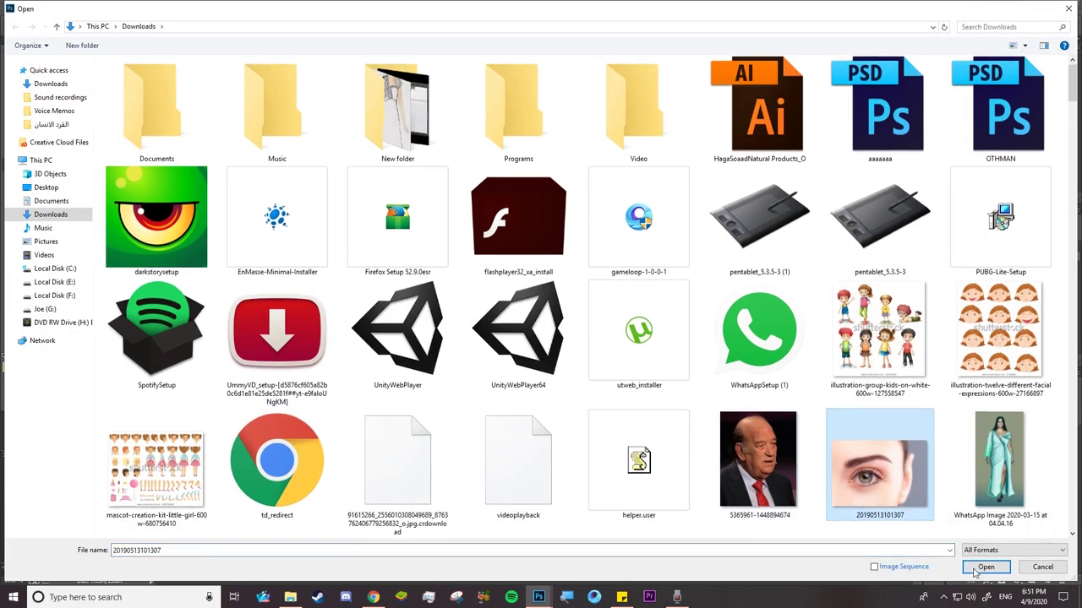
{"action": "left_click", "coordinate": [985, 568]}
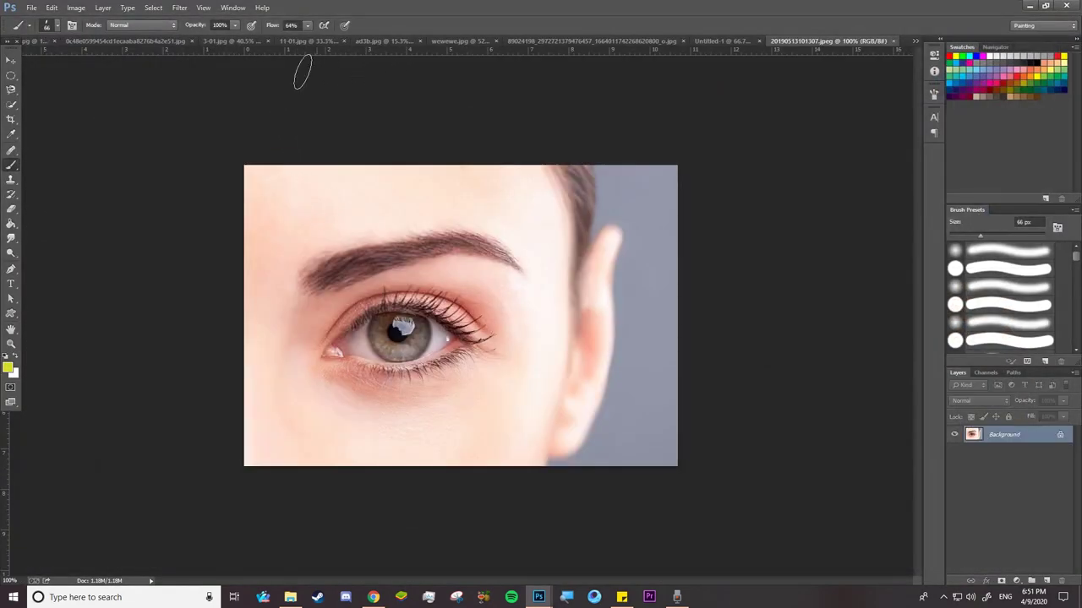
{"action": "left_click", "coordinate": [165, 42]}
{"action": "left_click_drag", "start_coordinate": [816, 40], "coordinate": [811, 115]}
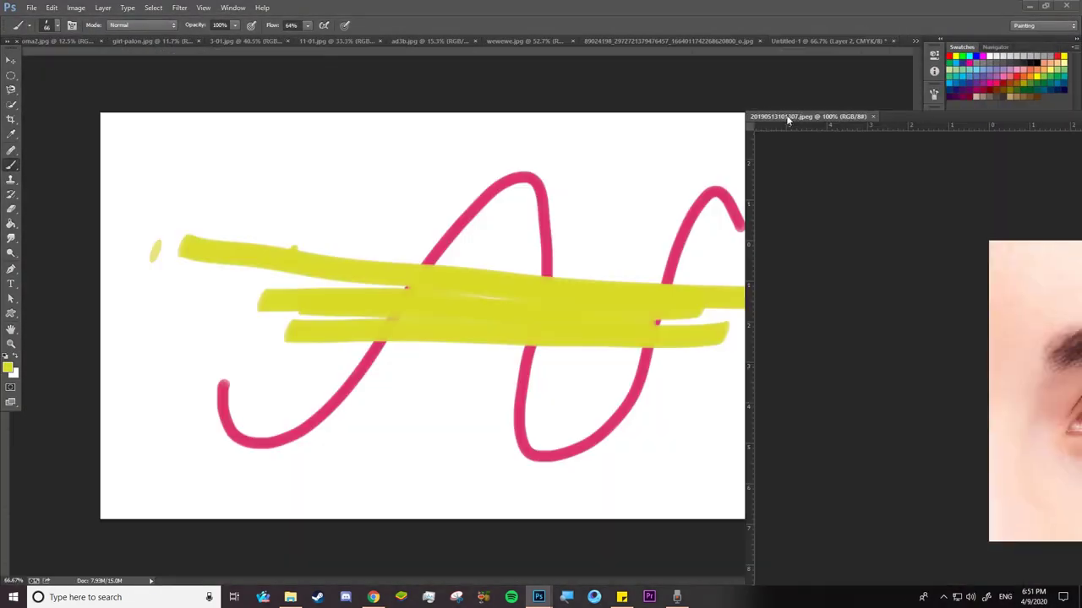
Step: Copy the eye photo into the collage as Layer 3, scale it to about 71%, and minimize its window
{"action": "key", "text": "v"}
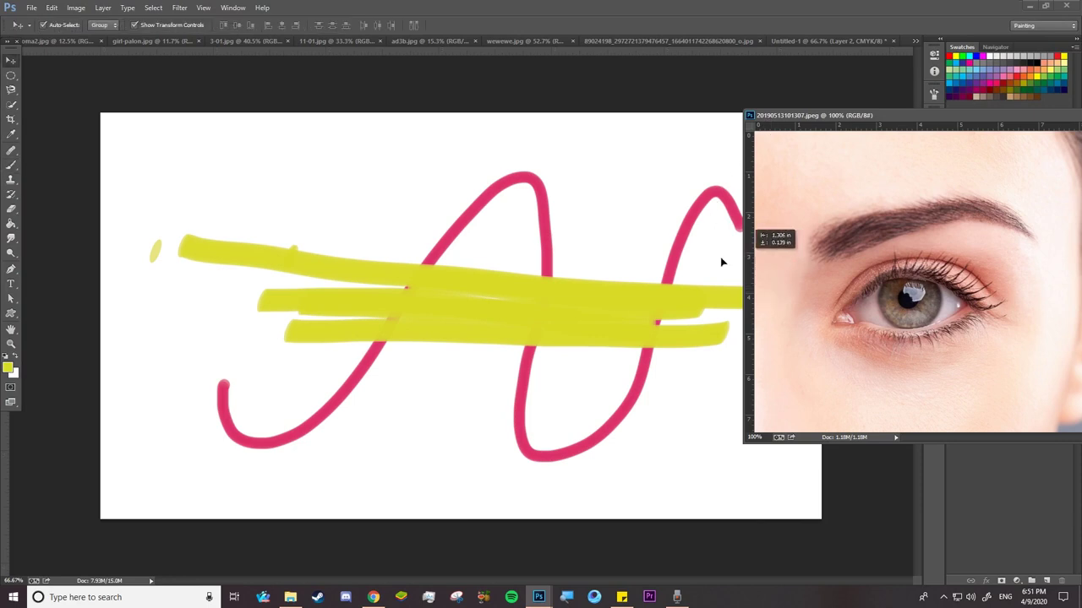
{"action": "left_click_drag", "start_coordinate": [405, 245], "coordinate": [332, 278]}
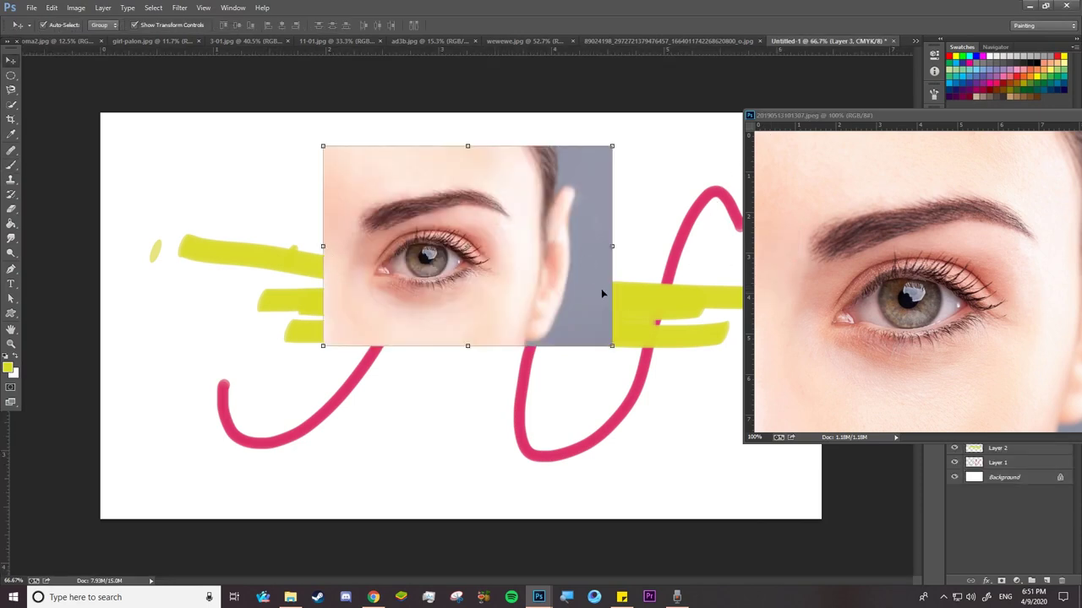
{"action": "left_click_drag", "start_coordinate": [613, 345], "coordinate": [527, 289]}
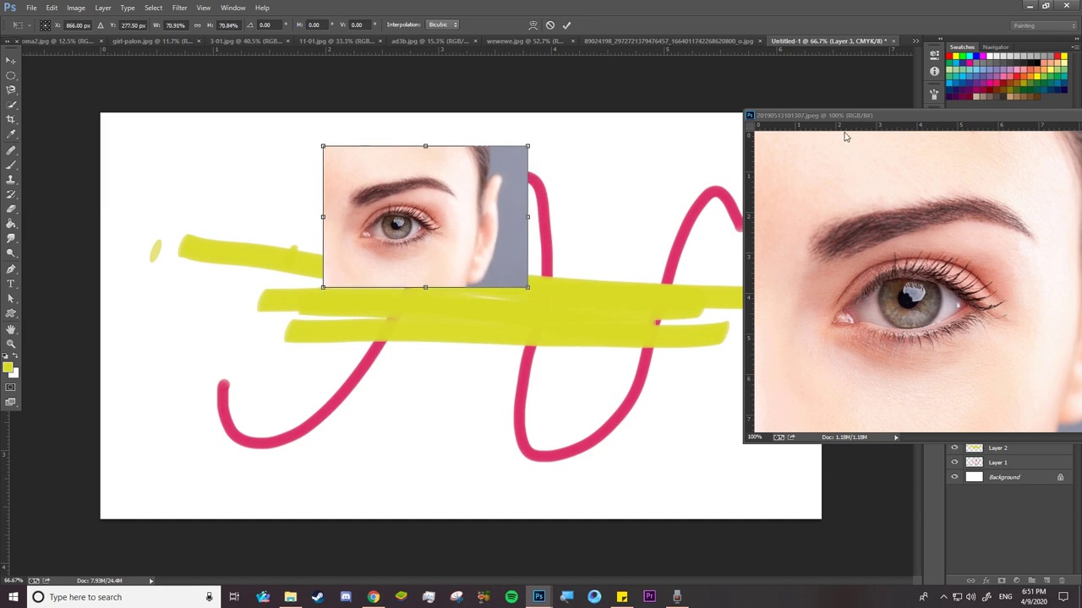
{"action": "key", "text": "Return"}
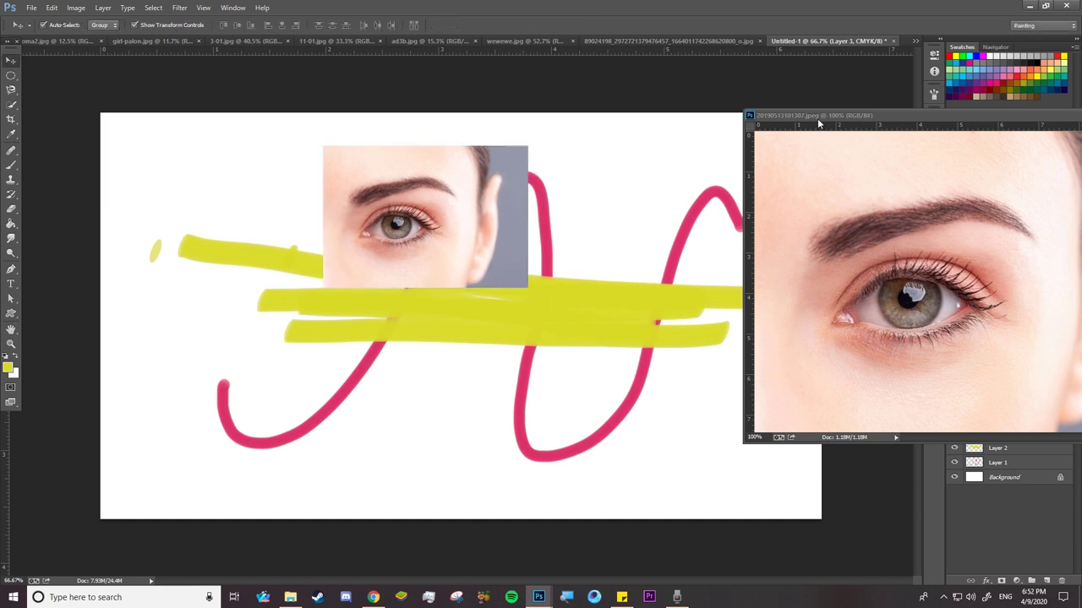
{"action": "left_click_drag", "start_coordinate": [816, 118], "coordinate": [630, 176]}
{"action": "left_click_drag", "start_coordinate": [921, 178], "coordinate": [849, 200]}
{"action": "left_click", "coordinate": [892, 190]}
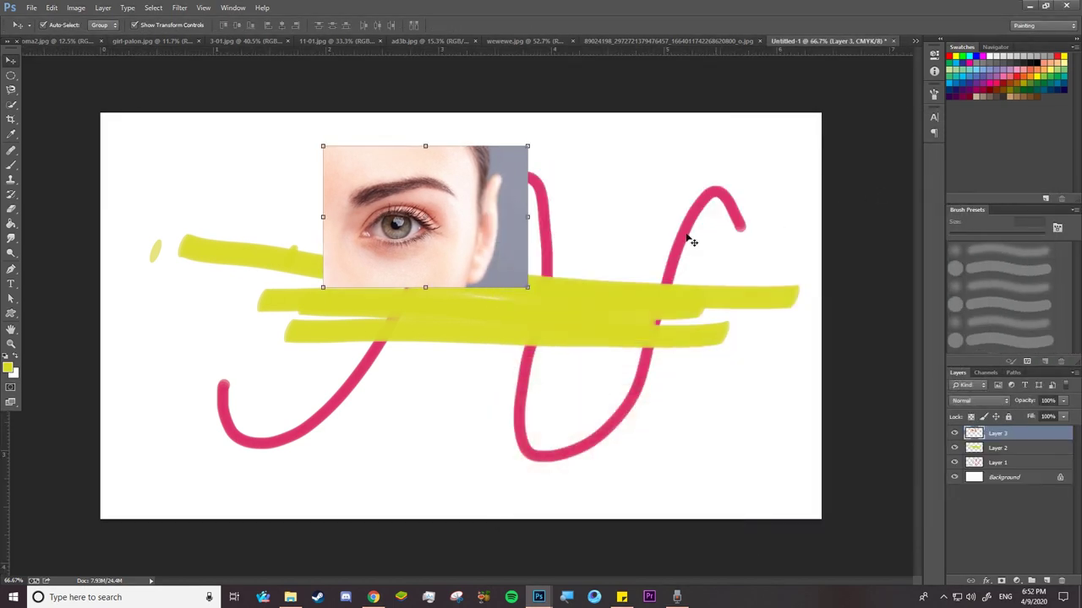
Step: From Downloads, drag in a portrait that fails to load, then place the seated-woman JPEG instead
{"action": "left_click", "coordinate": [290, 598]}
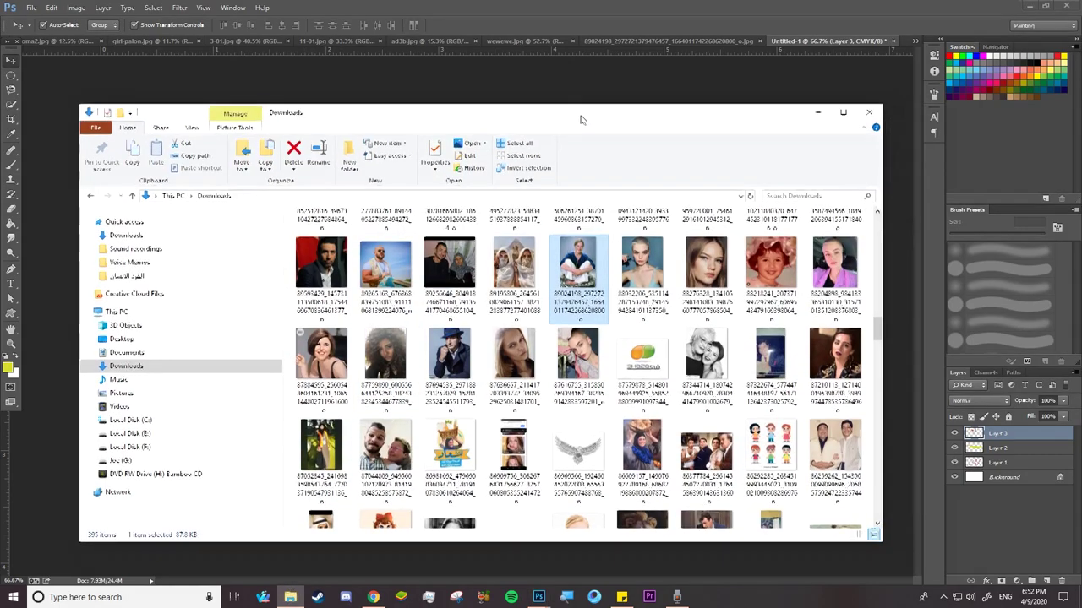
{"action": "left_click_drag", "start_coordinate": [607, 111], "coordinate": [173, 221]}
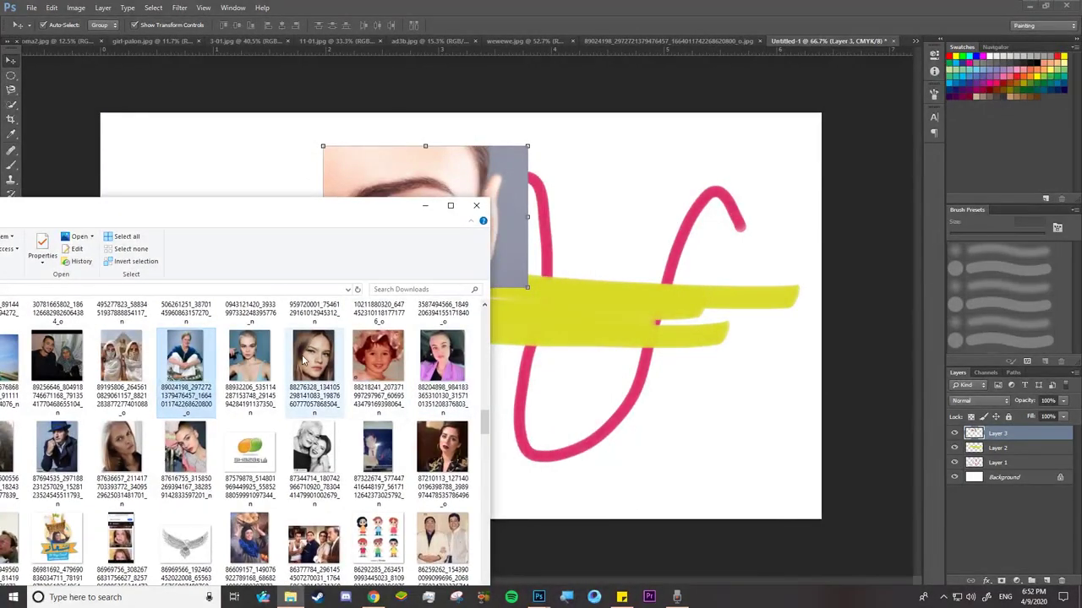
{"action": "mouse_move", "coordinate": [338, 359]}
{"action": "left_mouse_down"}
{"action": "mouse_move", "coordinate": [651, 221]}
{"action": "mouse_move", "coordinate": [647, 205]}
{"action": "left_mouse_up"}
{"action": "left_click", "coordinate": [580, 230]}
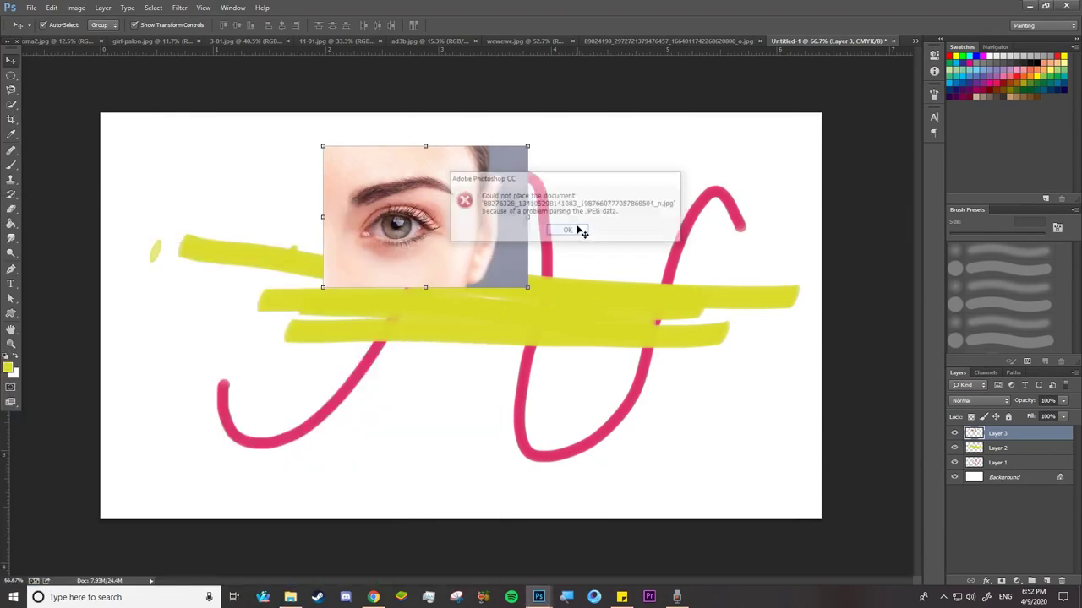
{"action": "left_click", "coordinate": [291, 596]}
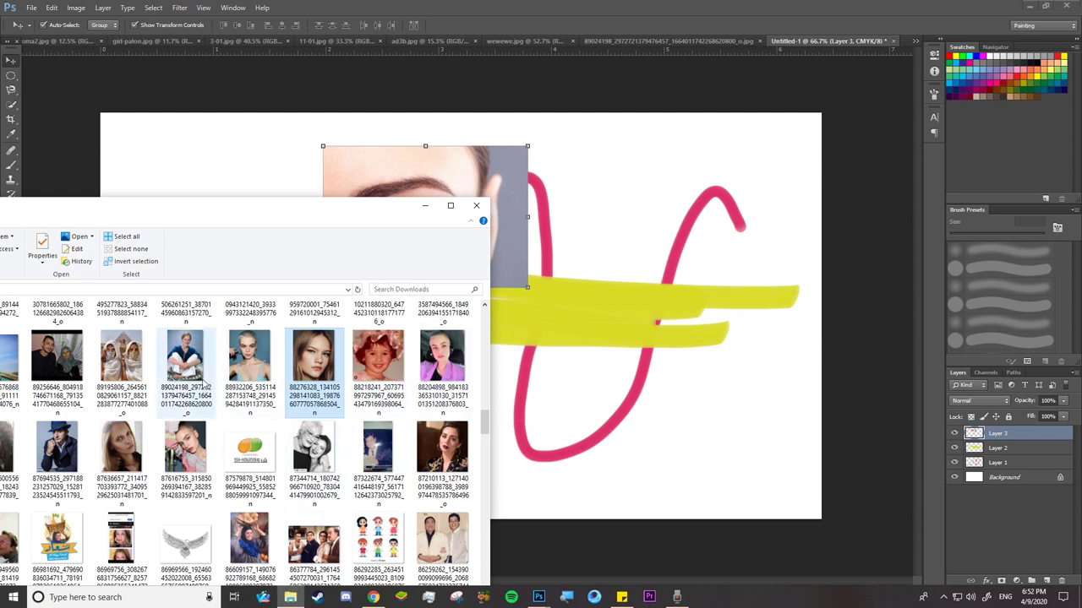
{"action": "mouse_move", "coordinate": [185, 357]}
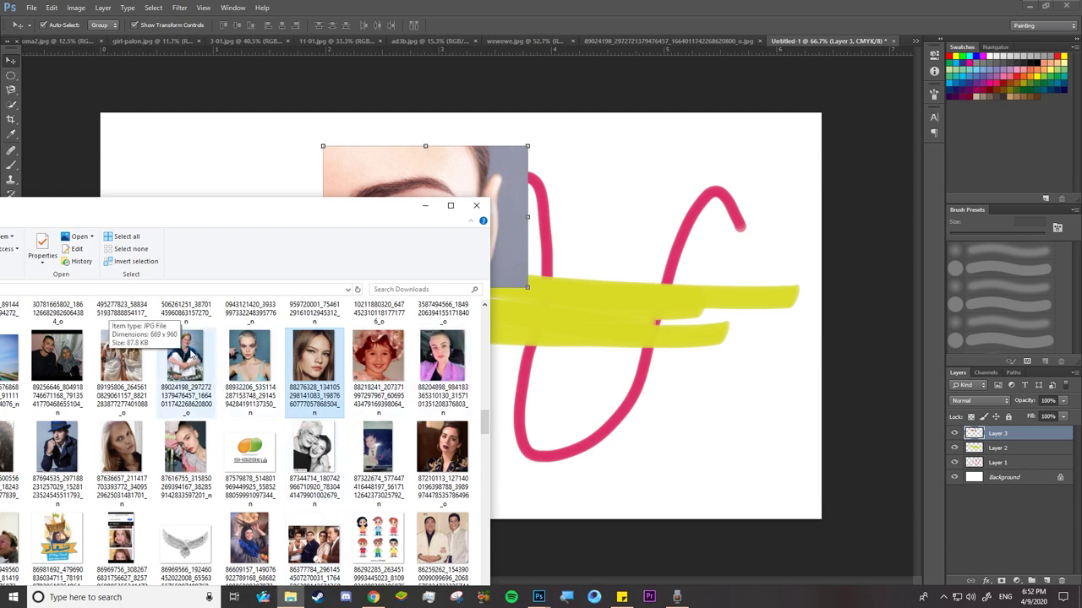
{"action": "left_click_drag", "start_coordinate": [198, 359], "coordinate": [611, 234]}
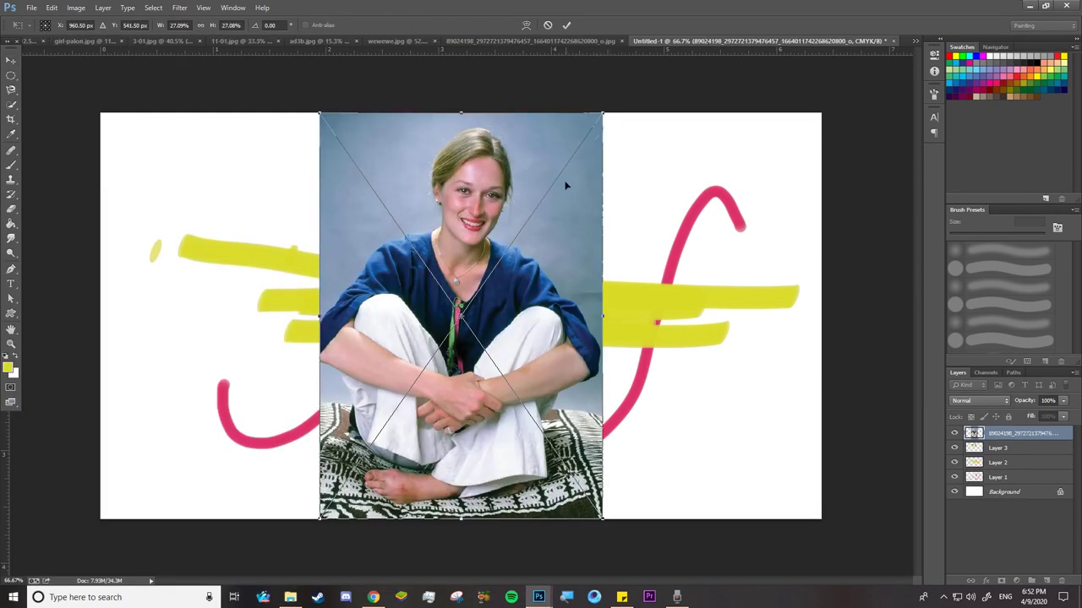
Step: Enlarge and commit the seated-woman photo, placing it right of the eye image
{"action": "mouse_move", "coordinate": [559, 217]}
{"action": "left_mouse_down"}
{"action": "mouse_move", "coordinate": [628, 201]}
{"action": "mouse_move", "coordinate": [618, 206]}
{"action": "left_mouse_up"}
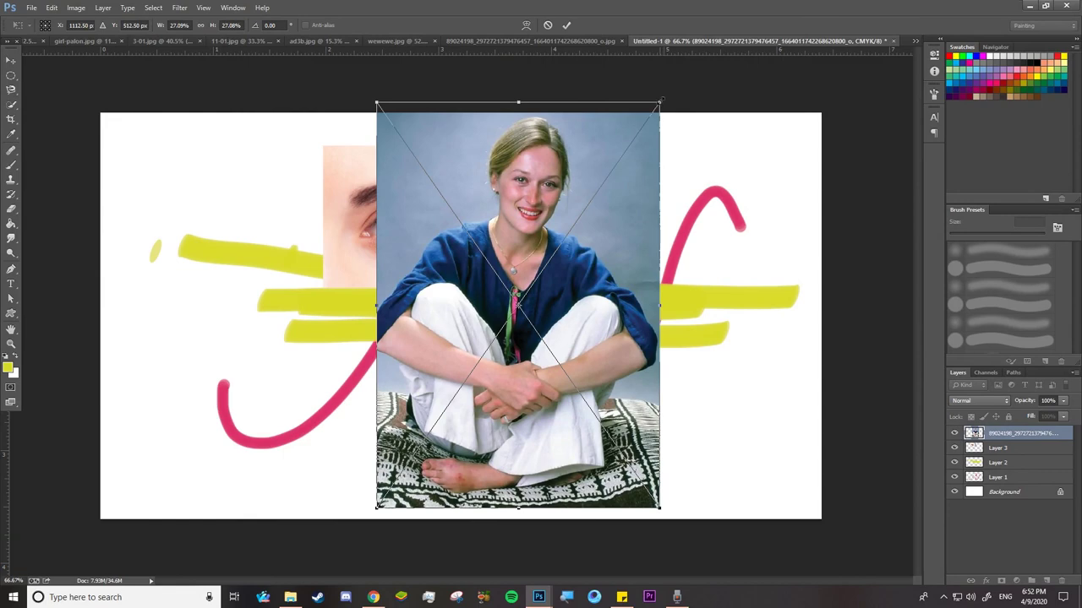
{"action": "mouse_move", "coordinate": [658, 103]}
{"action": "left_mouse_down"}
{"action": "mouse_move", "coordinate": [735, 142]}
{"action": "mouse_move", "coordinate": [511, 308]}
{"action": "mouse_move", "coordinate": [605, 242]}
{"action": "mouse_move", "coordinate": [667, 151]}
{"action": "mouse_move", "coordinate": [725, 132]}
{"action": "mouse_move", "coordinate": [746, 92]}
{"action": "mouse_move", "coordinate": [785, 72]}
{"action": "mouse_move", "coordinate": [742, 135]}
{"action": "mouse_move", "coordinate": [744, 198]}
{"action": "mouse_move", "coordinate": [767, 234]}
{"action": "mouse_move", "coordinate": [708, 225]}
{"action": "mouse_move", "coordinate": [716, 163]}
{"action": "mouse_move", "coordinate": [680, 252]}
{"action": "mouse_move", "coordinate": [601, 357]}
{"action": "mouse_move", "coordinate": [769, 135]}
{"action": "mouse_move", "coordinate": [780, 145]}
{"action": "mouse_move", "coordinate": [736, 194]}
{"action": "mouse_move", "coordinate": [690, 280]}
{"action": "mouse_move", "coordinate": [762, 184]}
{"action": "mouse_move", "coordinate": [743, 197]}
{"action": "left_mouse_up"}
{"action": "key", "text": "Return"}
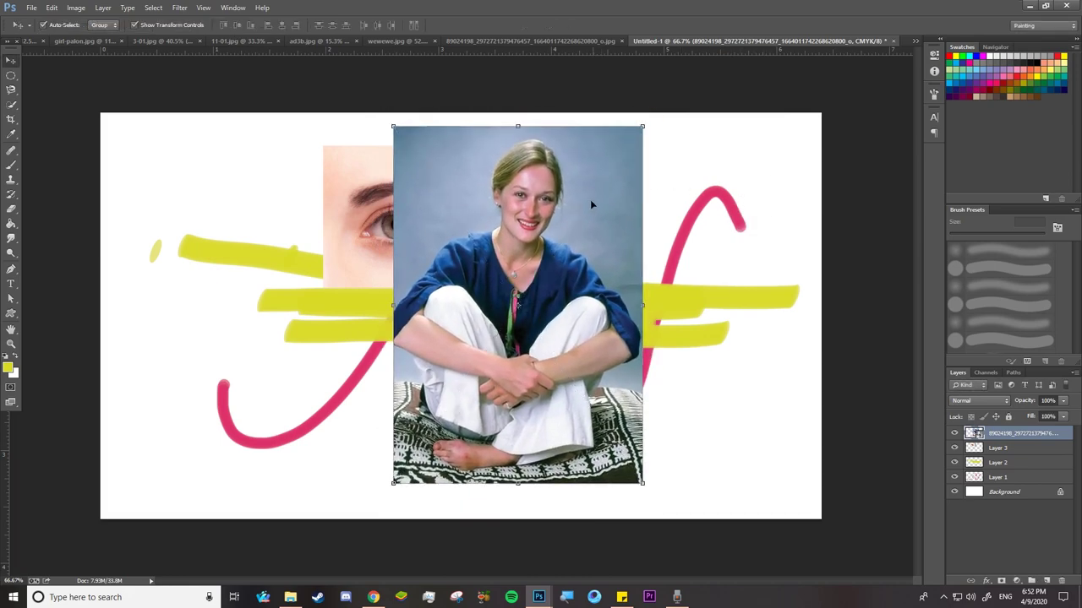
{"action": "mouse_move", "coordinate": [568, 226]}
{"action": "left_mouse_down"}
{"action": "mouse_move", "coordinate": [373, 261]}
{"action": "mouse_move", "coordinate": [699, 236]}
{"action": "left_mouse_up"}
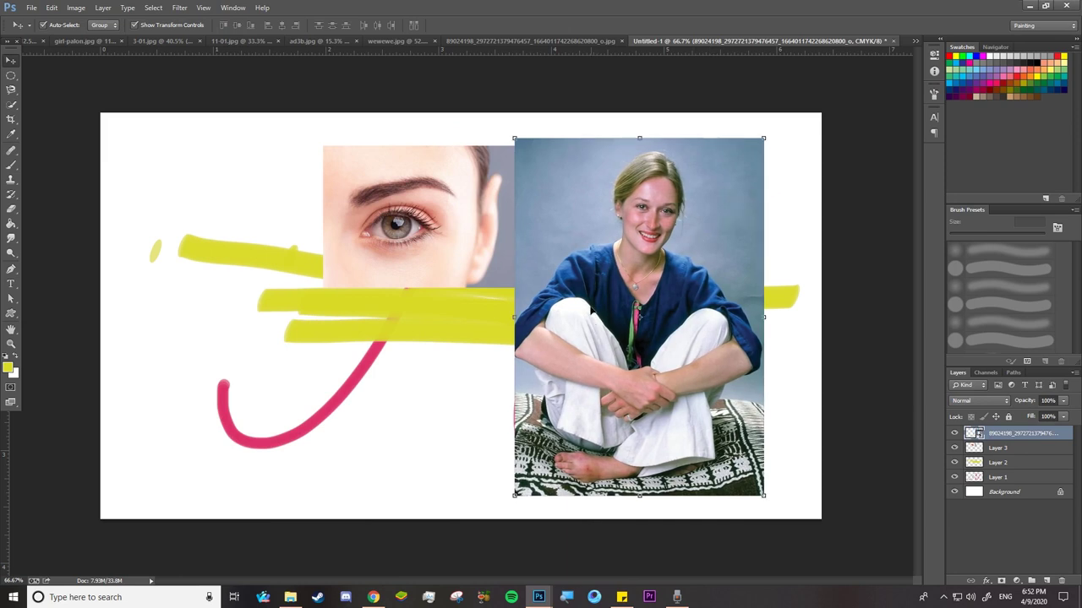
{"action": "left_click", "coordinate": [34, 8]}
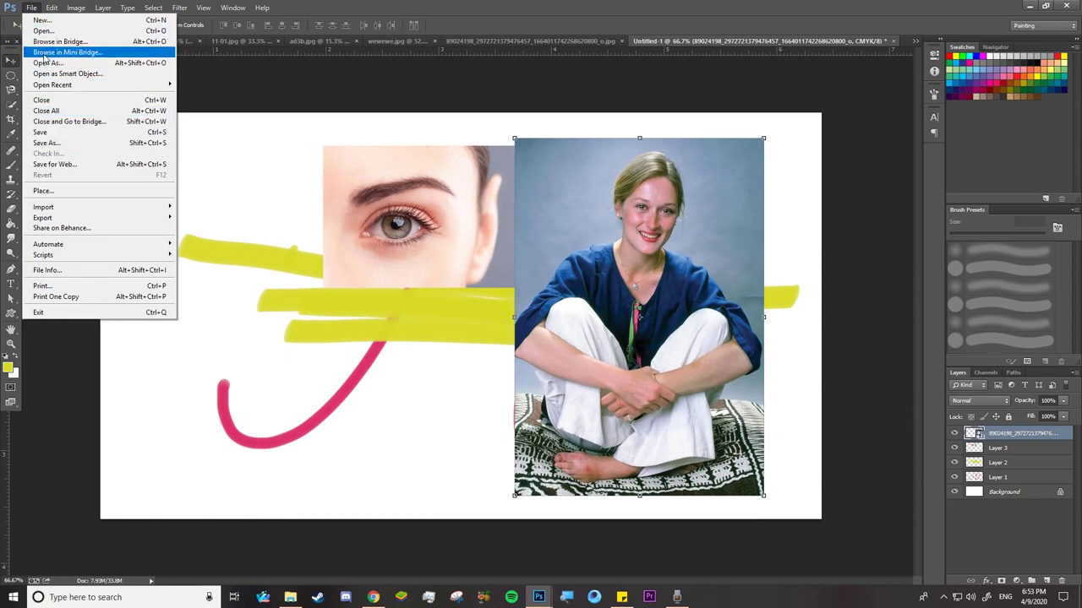
{"action": "left_click", "coordinate": [57, 137]}
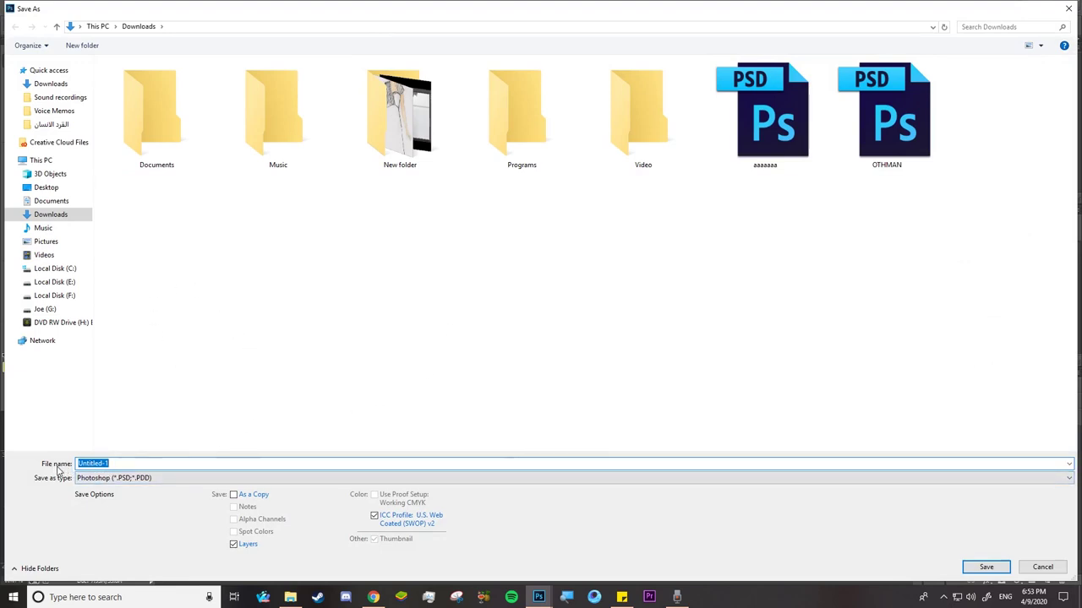
{"action": "left_click", "coordinate": [114, 463]}
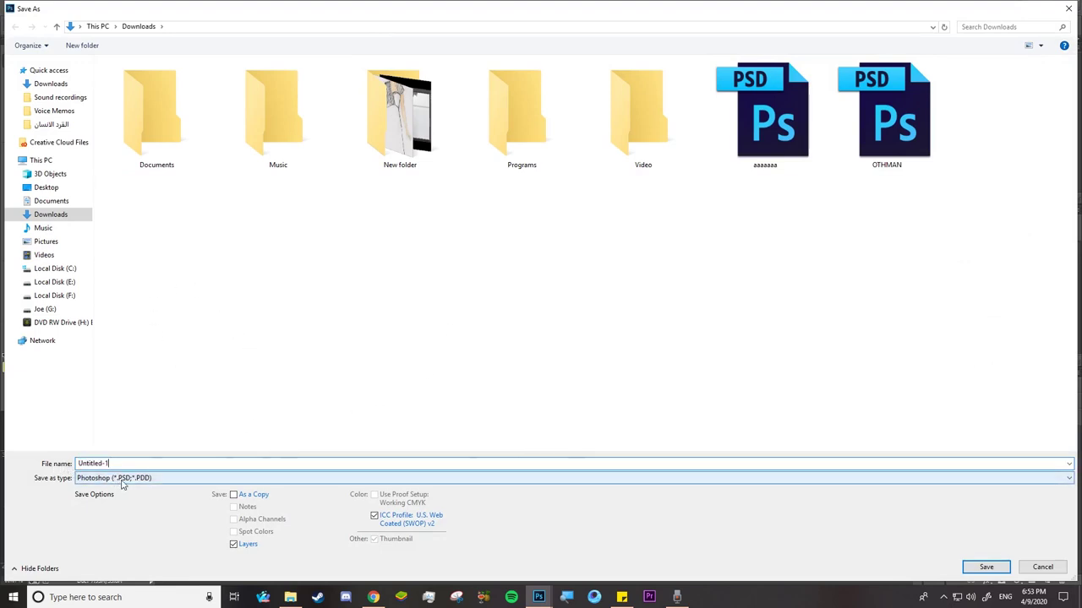
{"action": "left_click", "coordinate": [126, 478]}
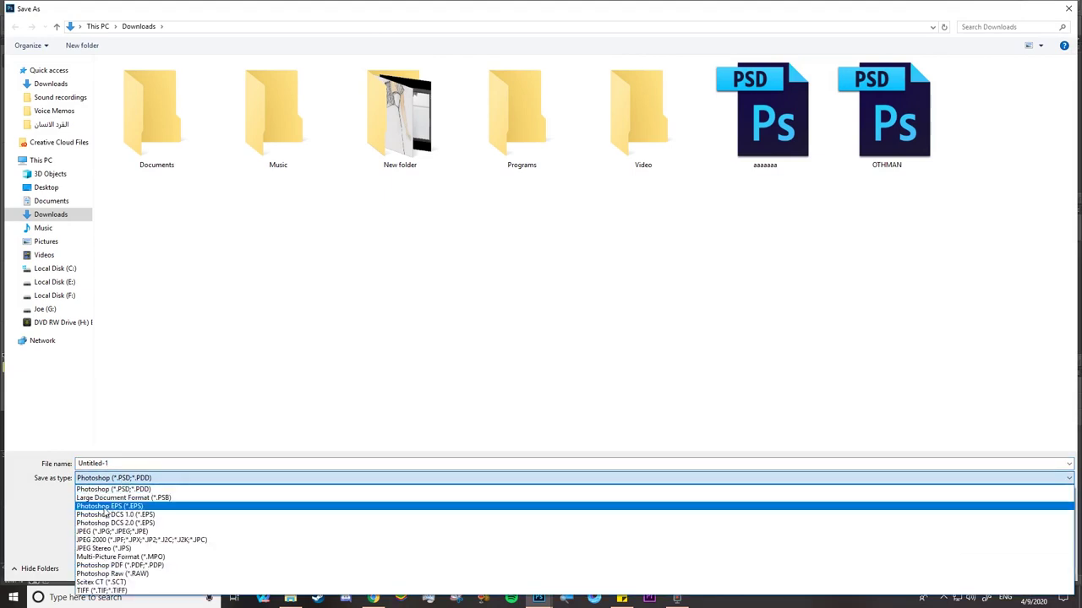
{"action": "left_click", "coordinate": [145, 464]}
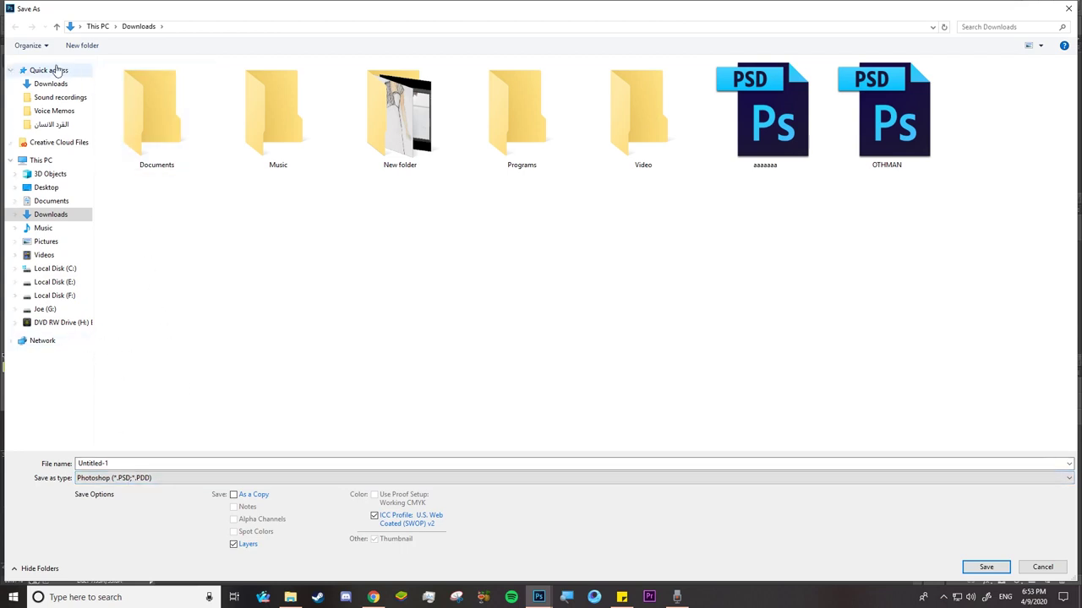
{"action": "left_click", "coordinate": [67, 270]}
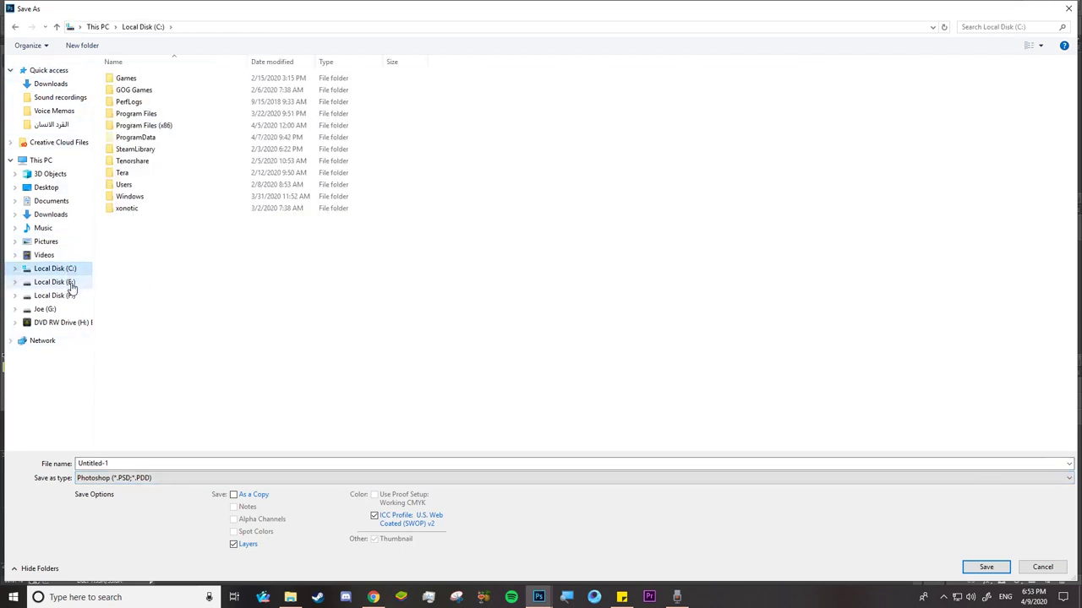
{"action": "left_click", "coordinate": [70, 283]}
{"action": "left_click", "coordinate": [1042, 567]}
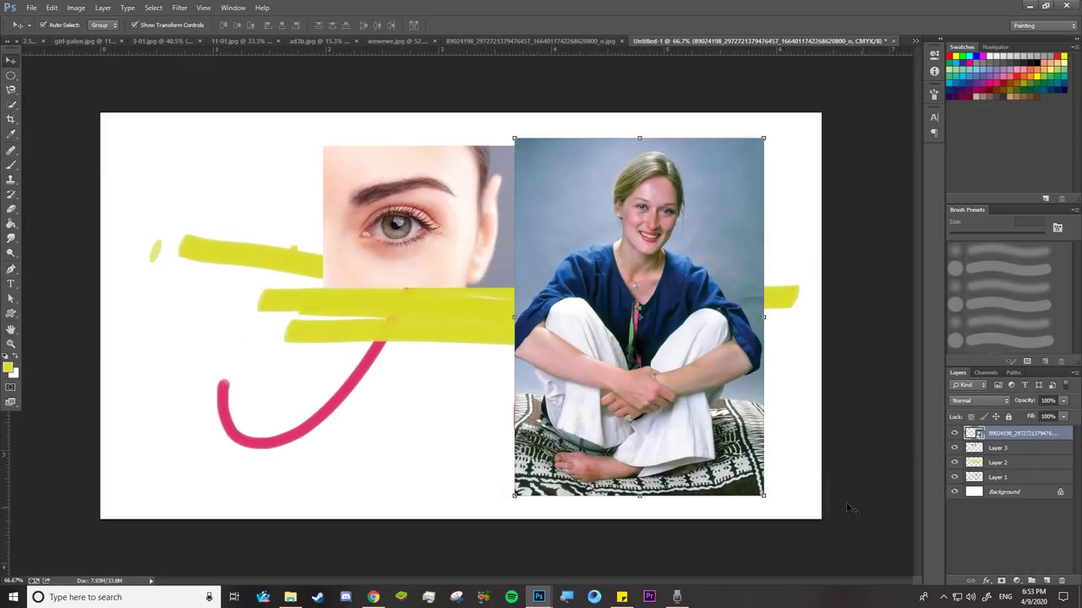
{"action": "left_click", "coordinate": [31, 8]}
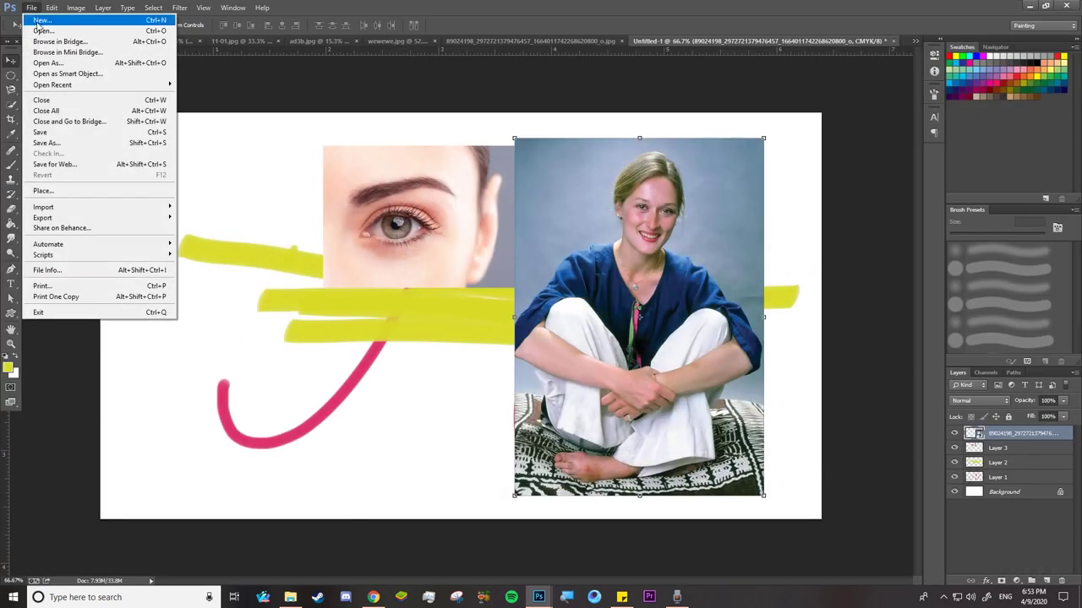
{"action": "left_click", "coordinate": [75, 164]}
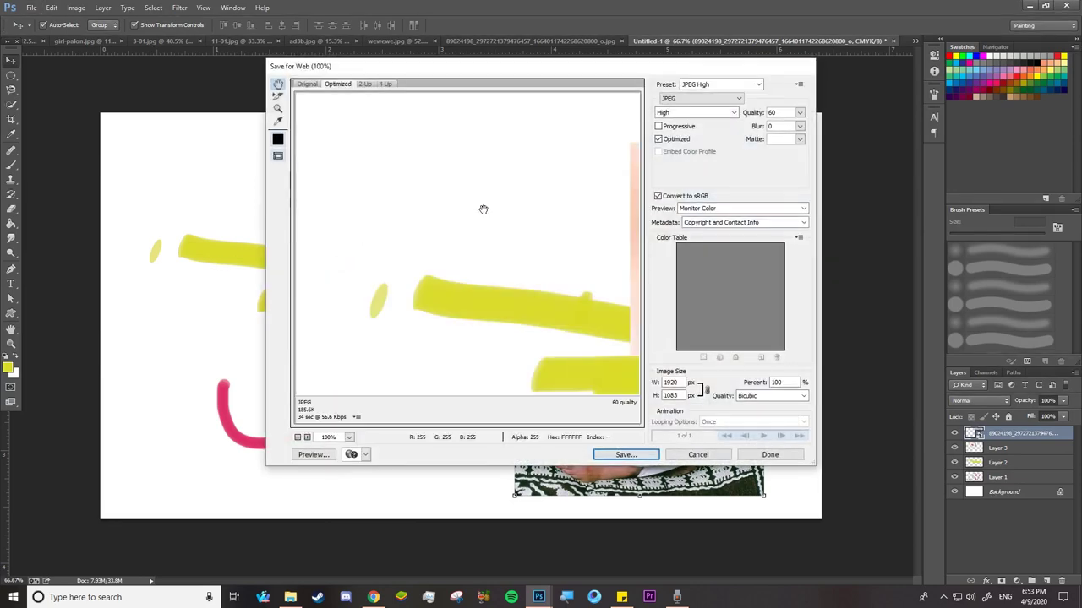
{"action": "left_click", "coordinate": [700, 98]}
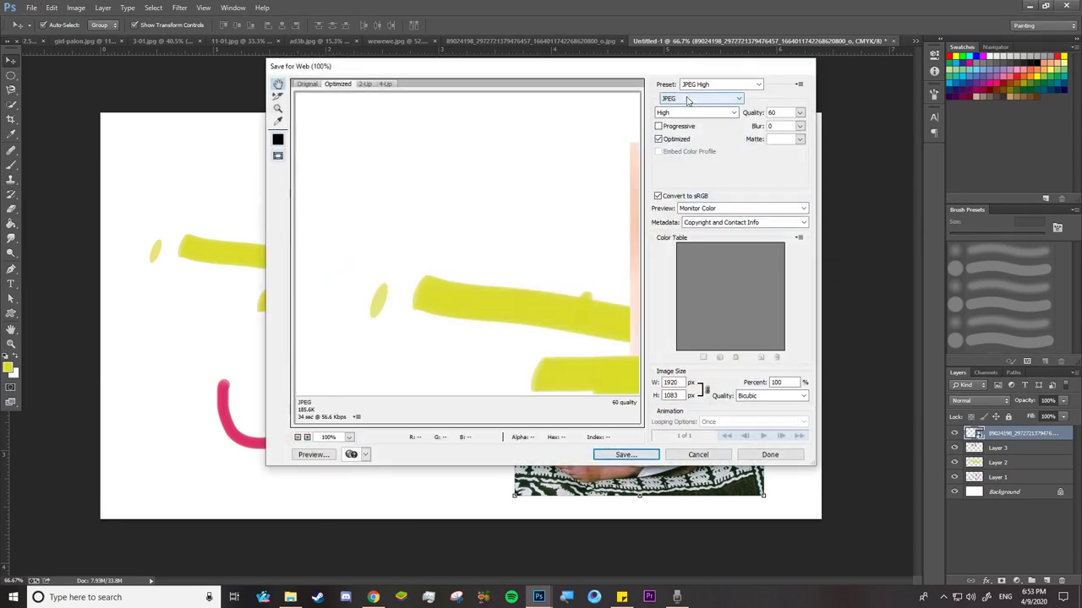
{"action": "left_click", "coordinate": [456, 256]}
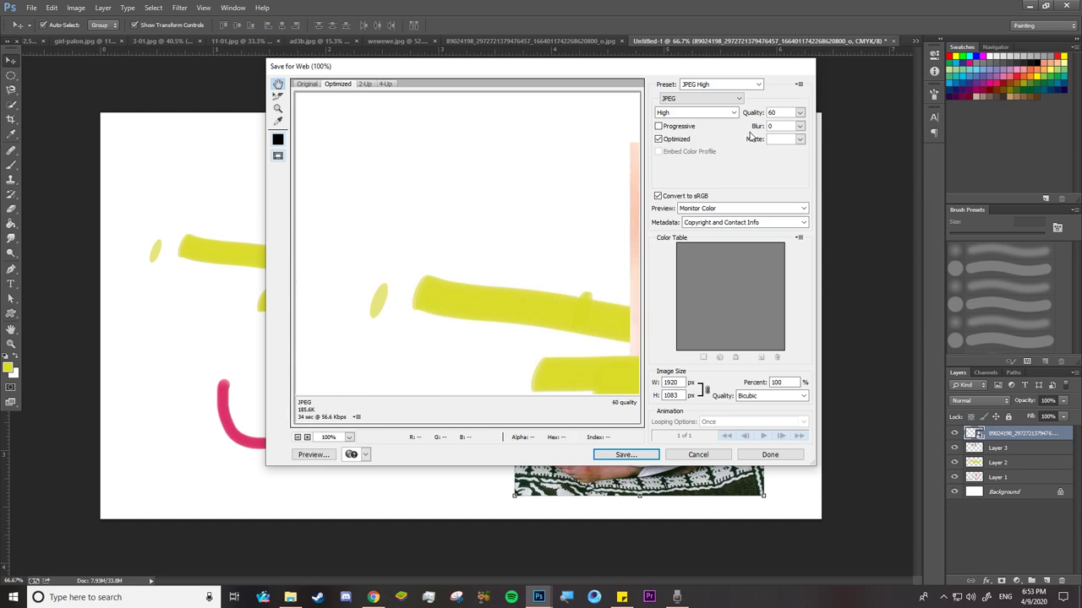
{"action": "mouse_move", "coordinate": [799, 112]}
{"action": "left_mouse_down"}
{"action": "mouse_move", "coordinate": [804, 130]}
{"action": "mouse_move", "coordinate": [790, 128]}
{"action": "left_mouse_up"}
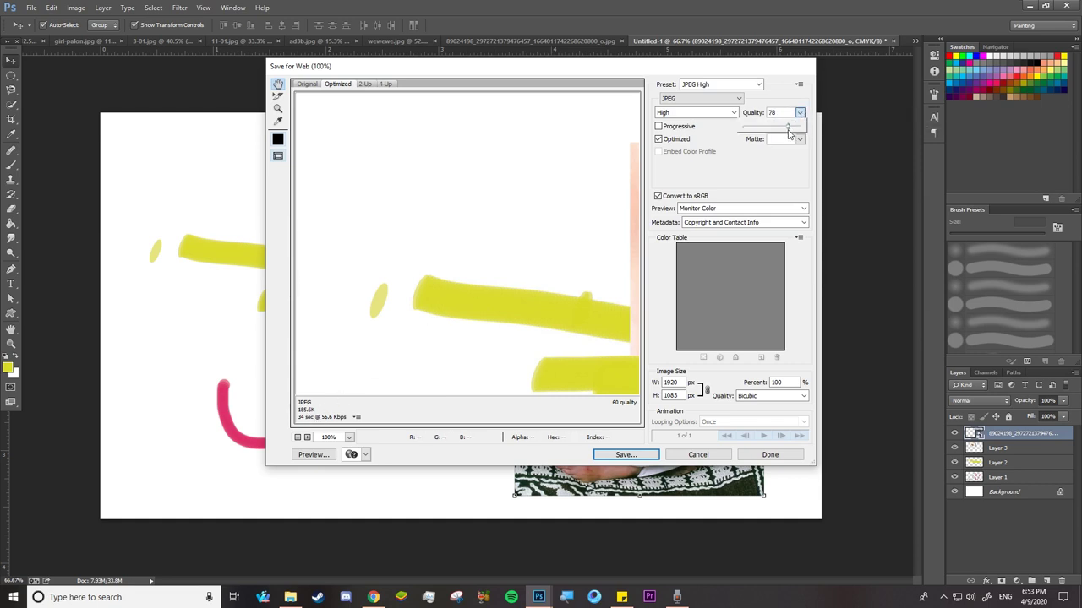
{"action": "left_click", "coordinate": [741, 102]}
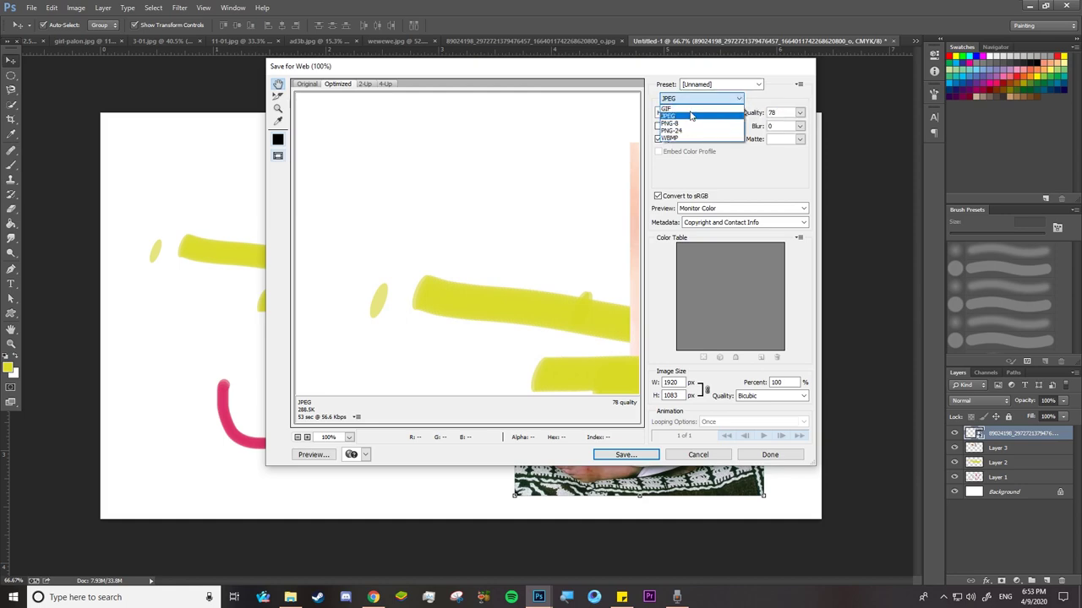
{"action": "left_click", "coordinate": [697, 108]}
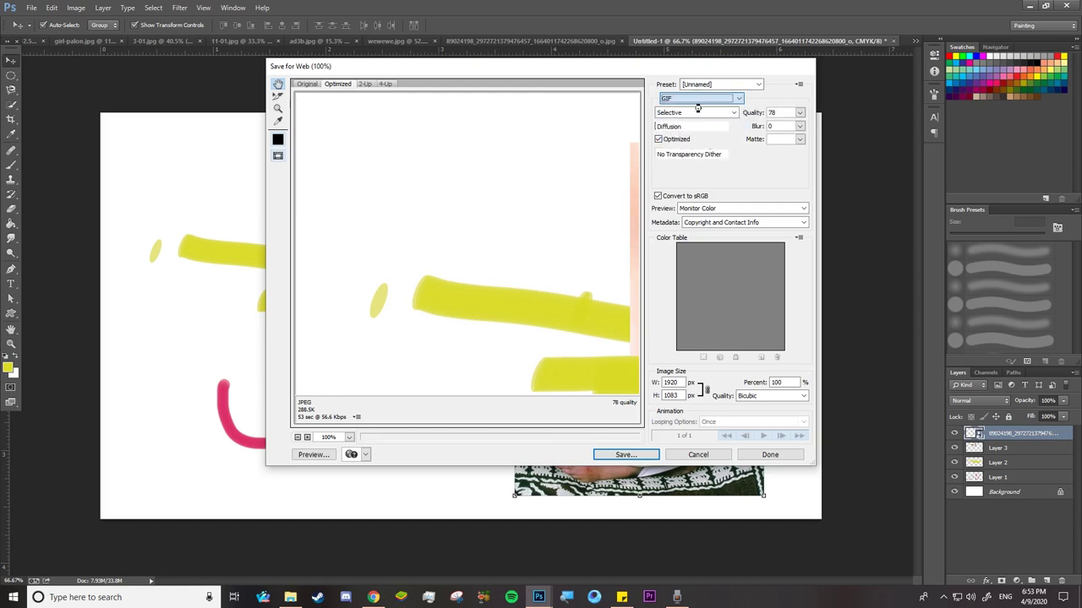
{"action": "left_click", "coordinate": [697, 455]}
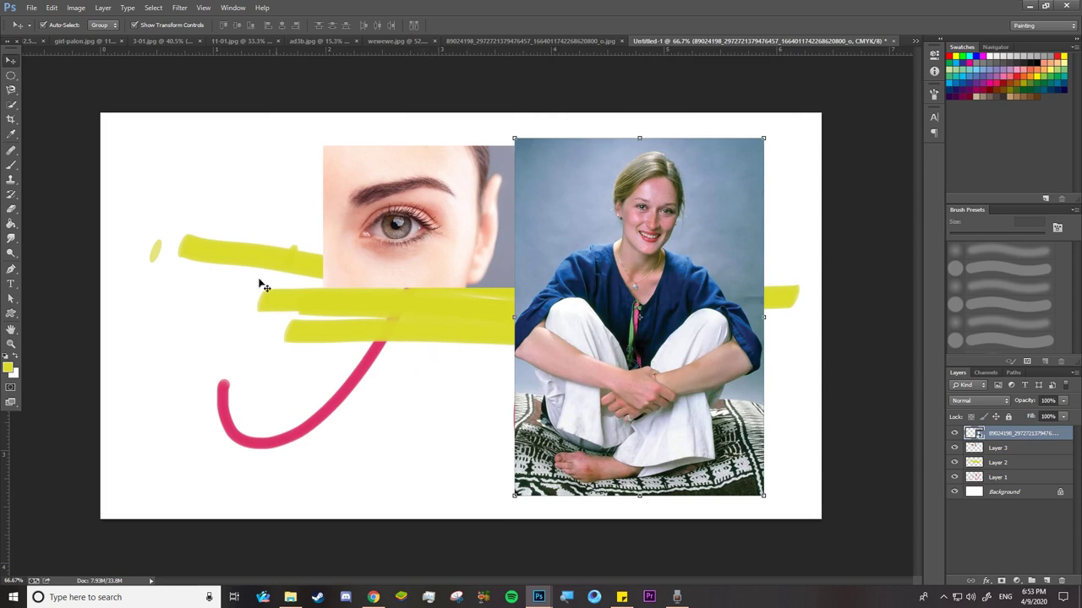
Step: Bring up File > Export, listing Data Sets as Files, Paths to Illustrator and Render Video
{"action": "left_click", "coordinate": [31, 8]}
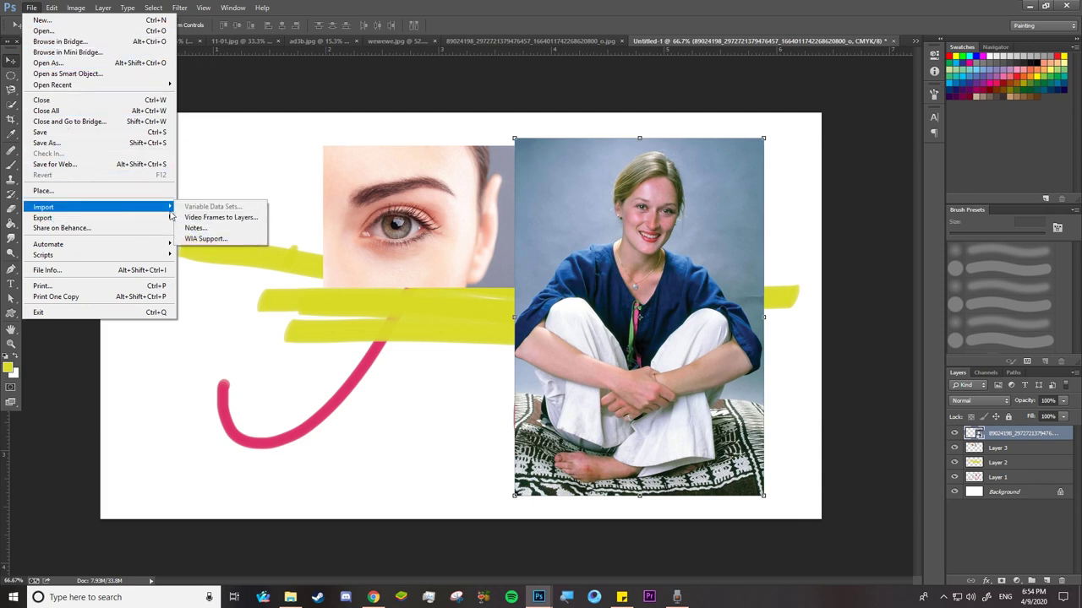
{"action": "mouse_move", "coordinate": [42, 218]}
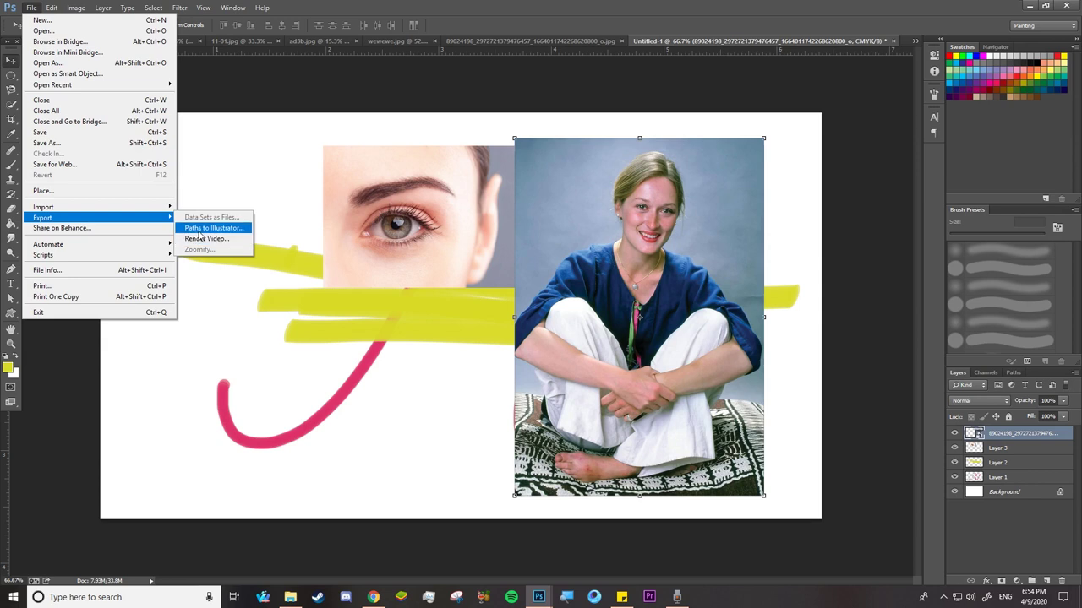
Step: Choose Paths to Illustrator, then cancel the Export Paths to File dialog
{"action": "left_click", "coordinate": [205, 228]}
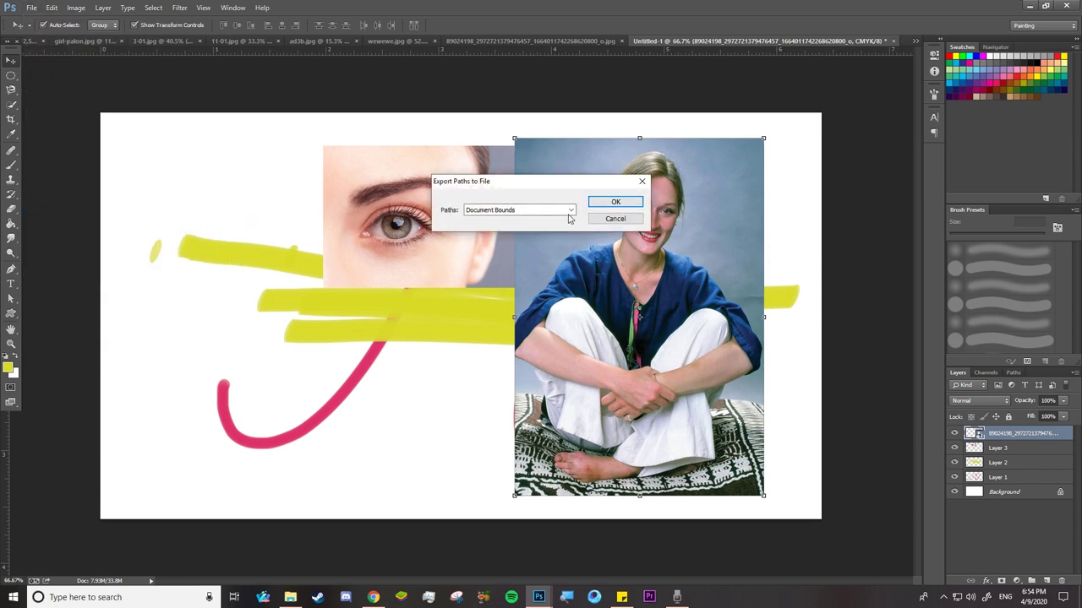
{"action": "left_click", "coordinate": [610, 221]}
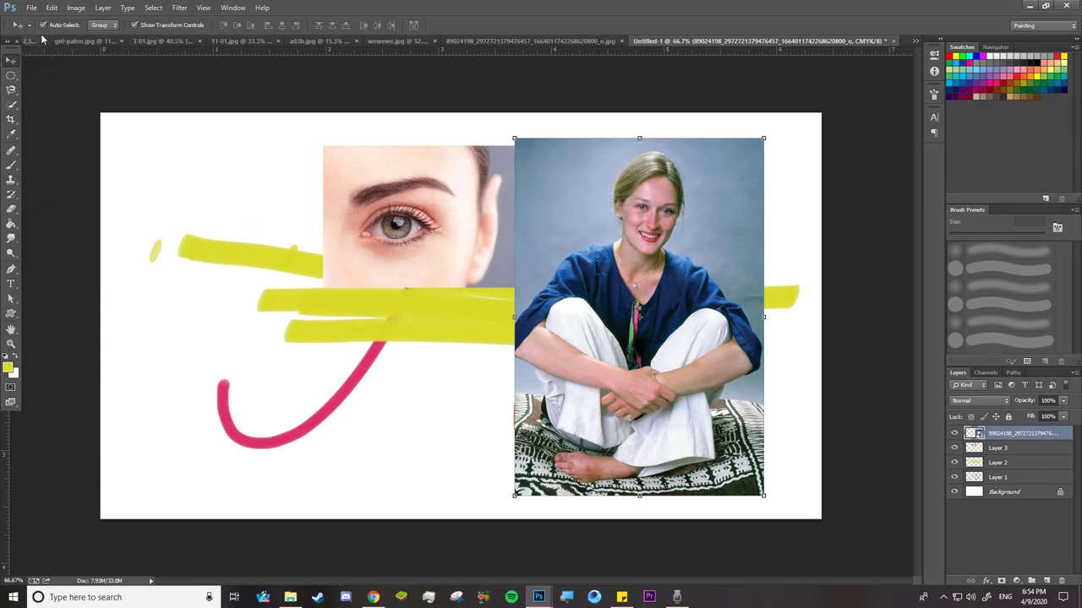